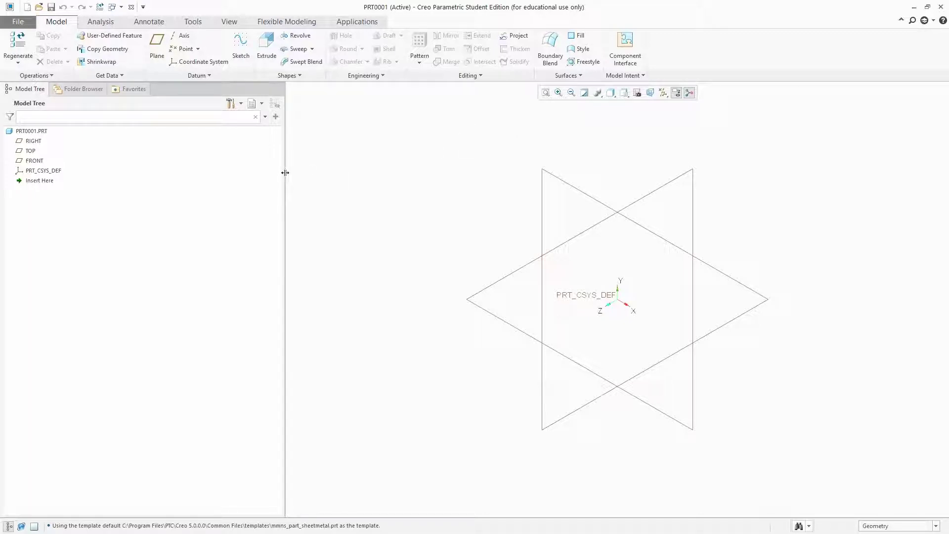
# - Narrow the Model Tree and open PRT0001's Units Manager through Model Properties
pyautogui.moveTo(284, 172); pyautogui.dragTo(188, 180)
pyautogui.click(17, 22)
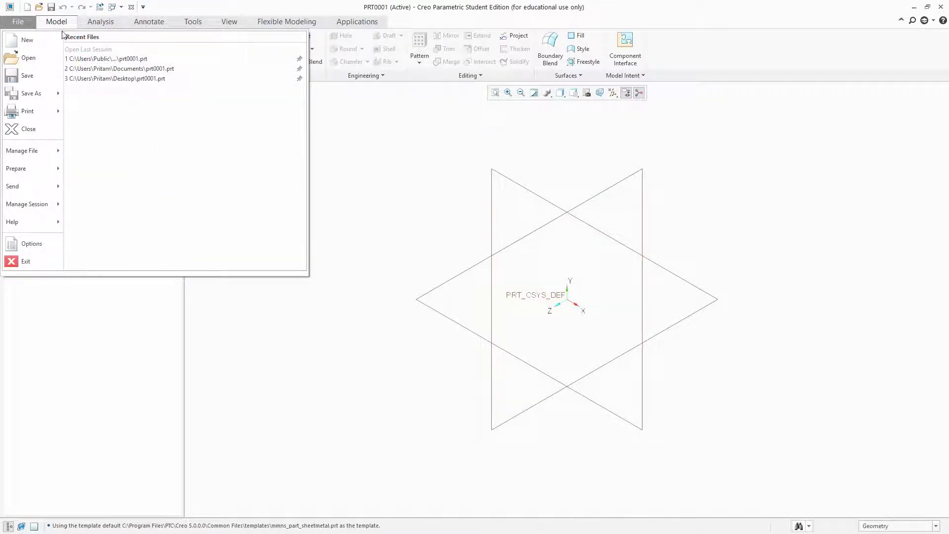
pyautogui.moveTo(35, 170)
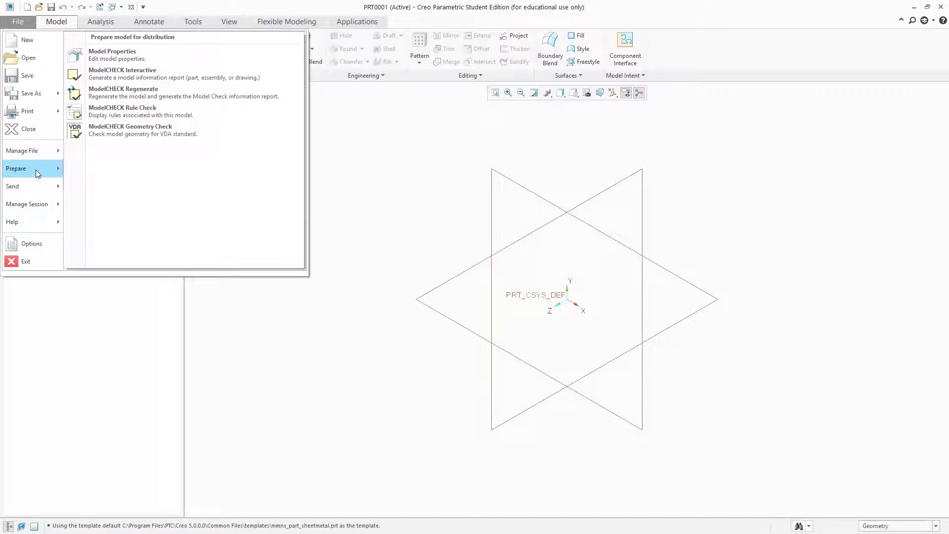
pyautogui.click(114, 58)
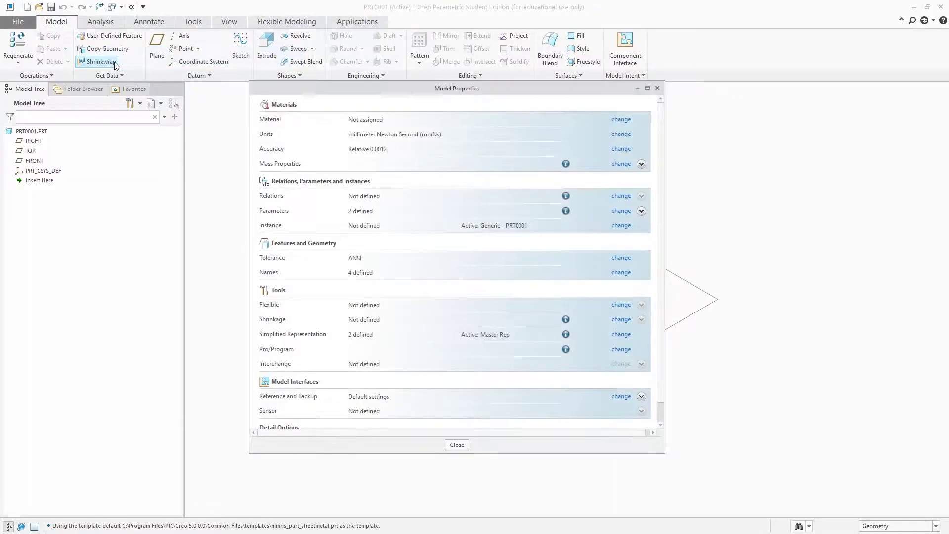
pyautogui.click(618, 135)
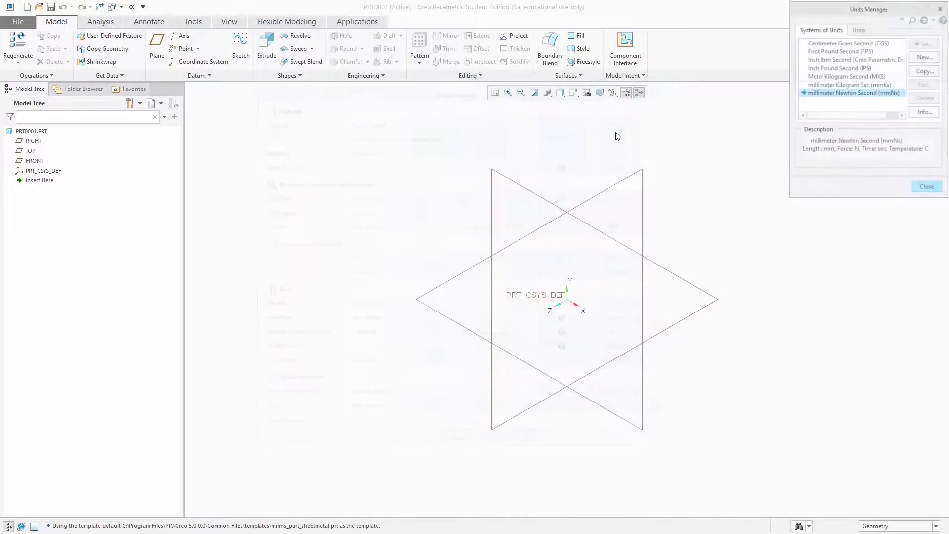
pyautogui.moveTo(832, 8); pyautogui.dragTo(720, 101)
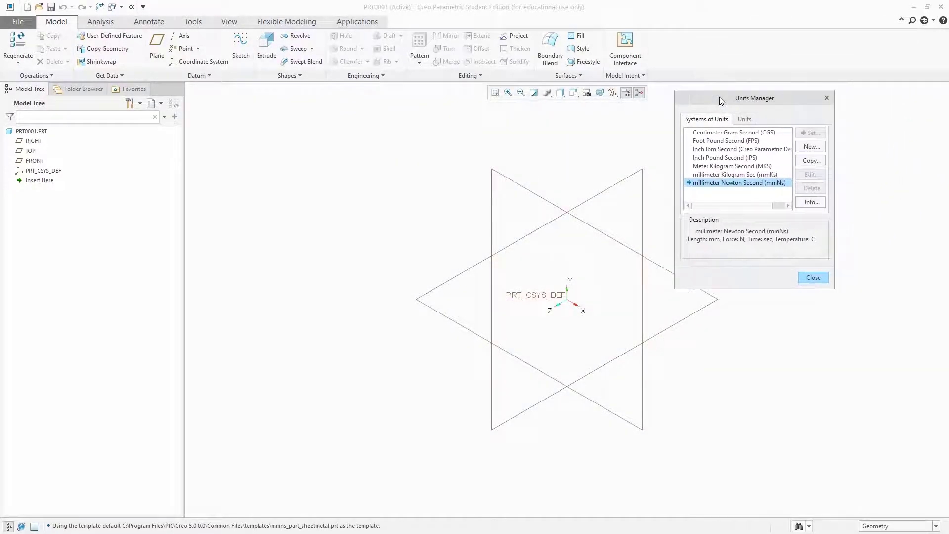
# - Create unit system cm_g_hr with length cm, mass g, time hr and temperature C
pyautogui.click(811, 148)
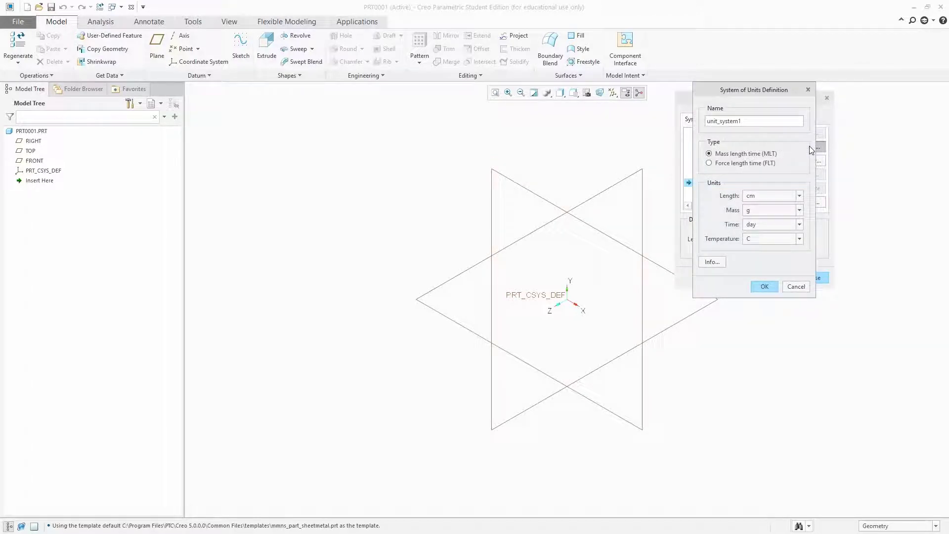
pyautogui.hotkey('ctrl', 'a')
pyautogui.press('BackSpace')
pyautogui.write('cm')
pyautogui.click(799, 224)
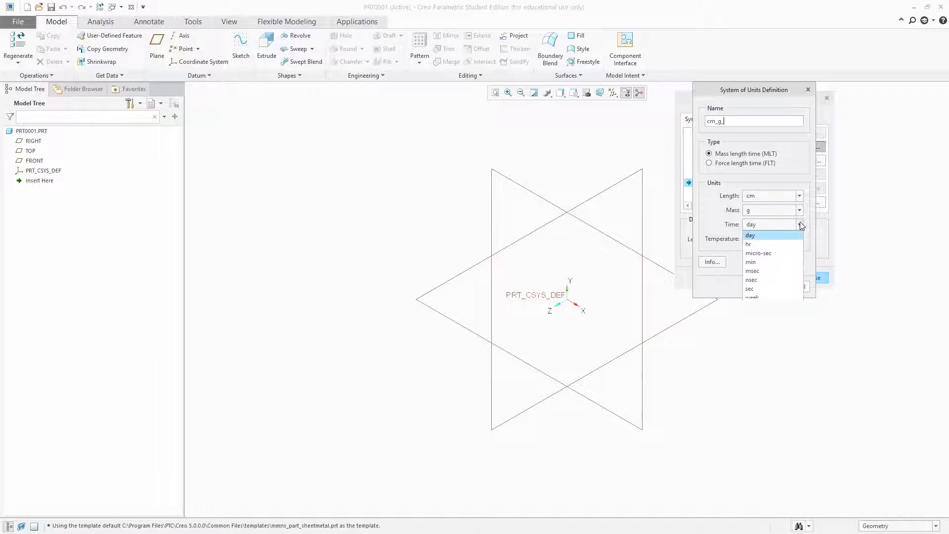
pyautogui.click(772, 244)
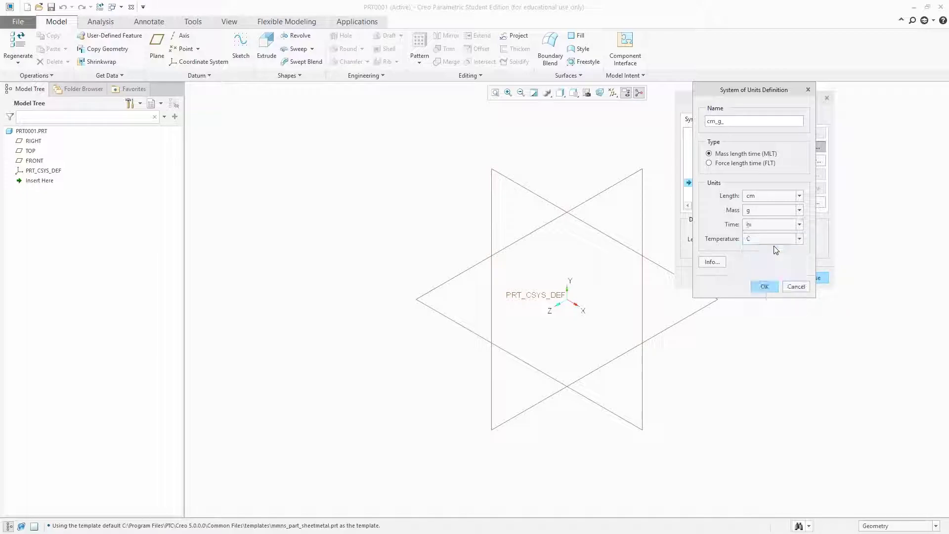
pyautogui.click(733, 120)
pyautogui.write('cm_g_hr')
pyautogui.click(766, 287)
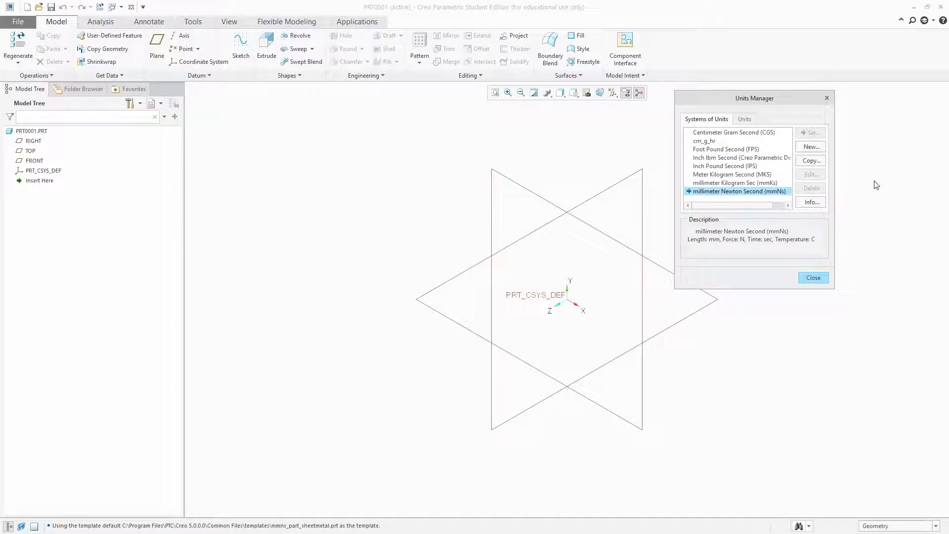
# - Set cm_g_hr as PRT0001's units with converted dimensions, then close both property windows
pyautogui.click(713, 141)
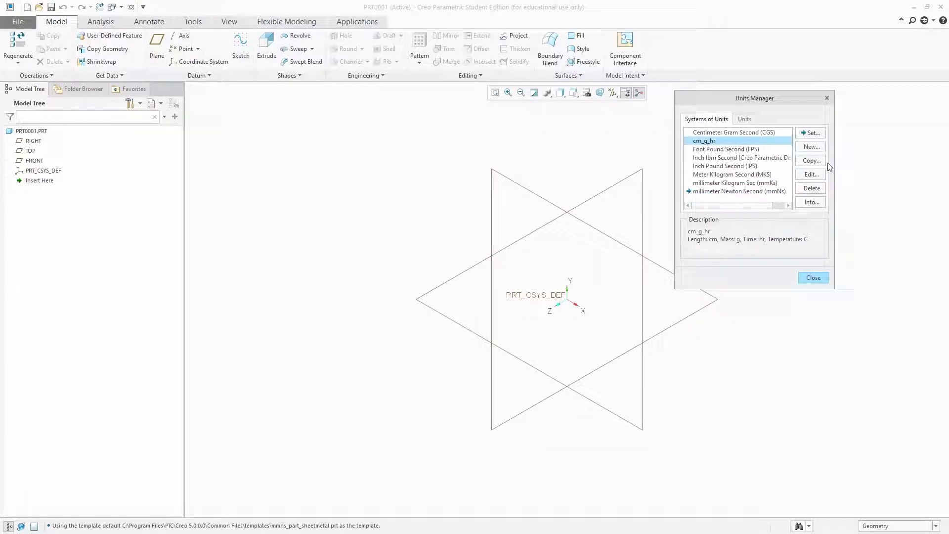
pyautogui.click(810, 132)
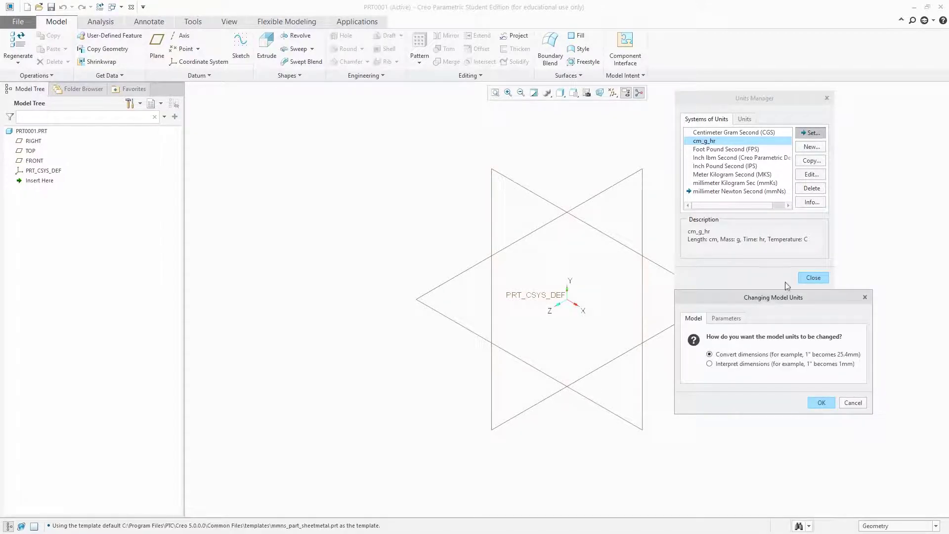
pyautogui.click(823, 403)
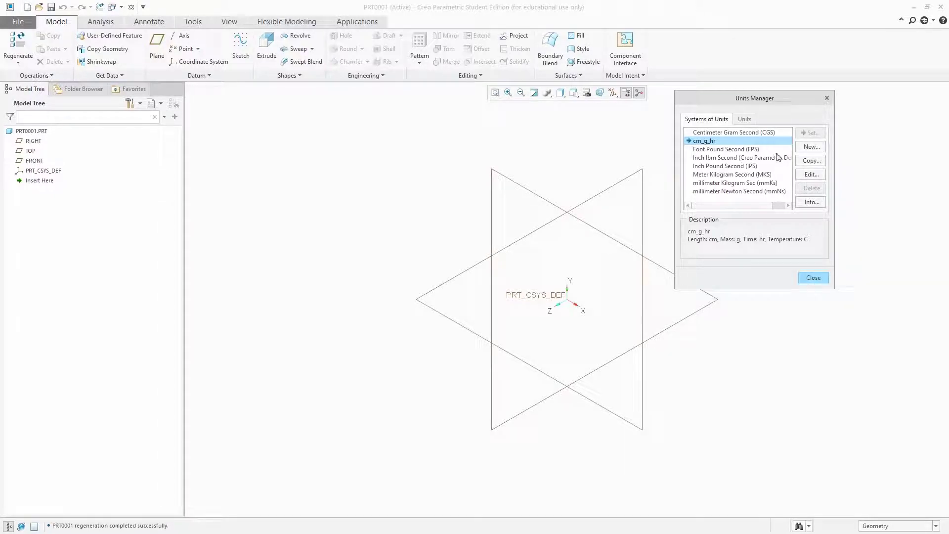
pyautogui.click(821, 277)
pyautogui.click(458, 445)
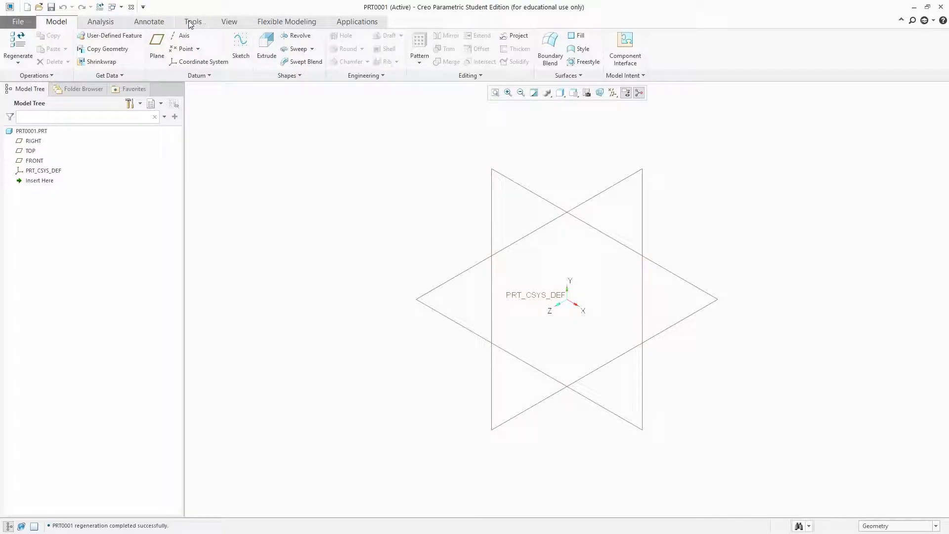
# - Place a flat-to-screen unattached note reading 'XYZ CORPORATION' at the lower right
pyautogui.click(154, 23)
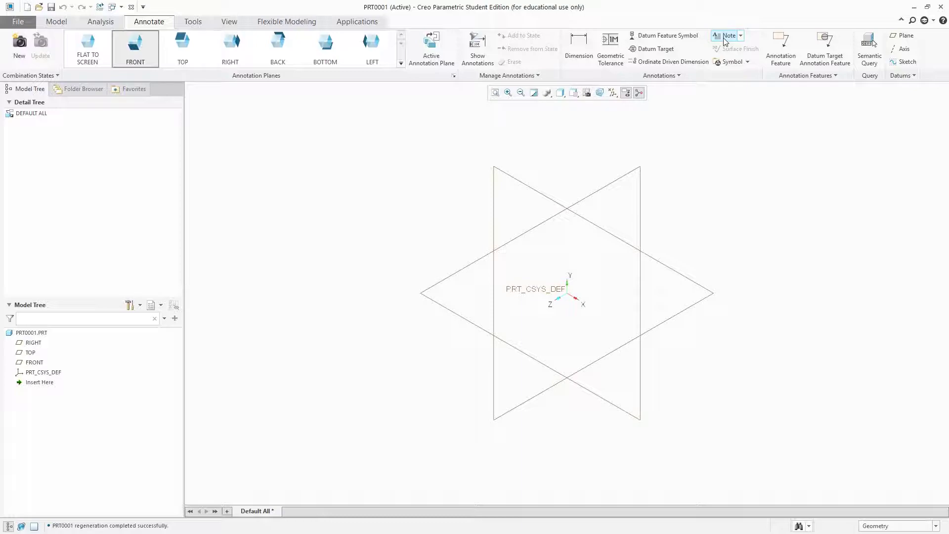
pyautogui.click(740, 36)
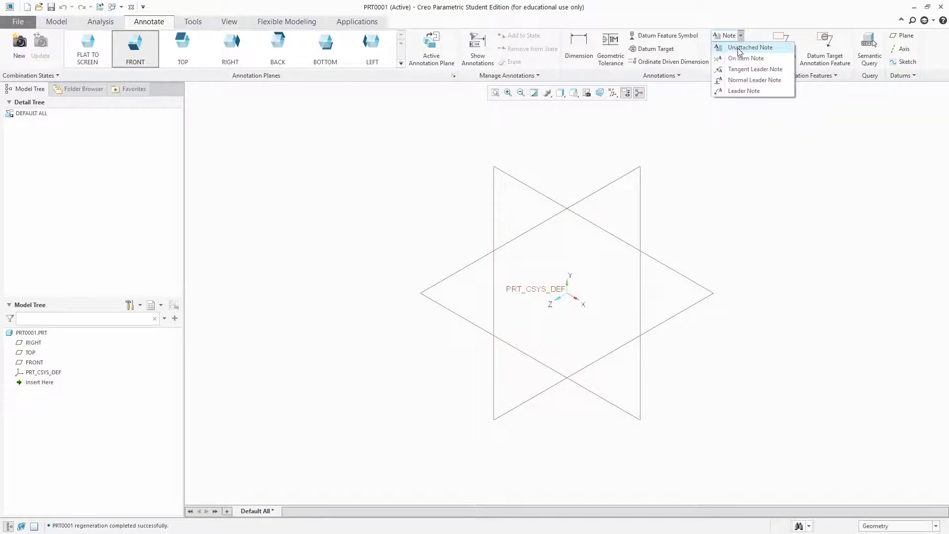
pyautogui.click(740, 47)
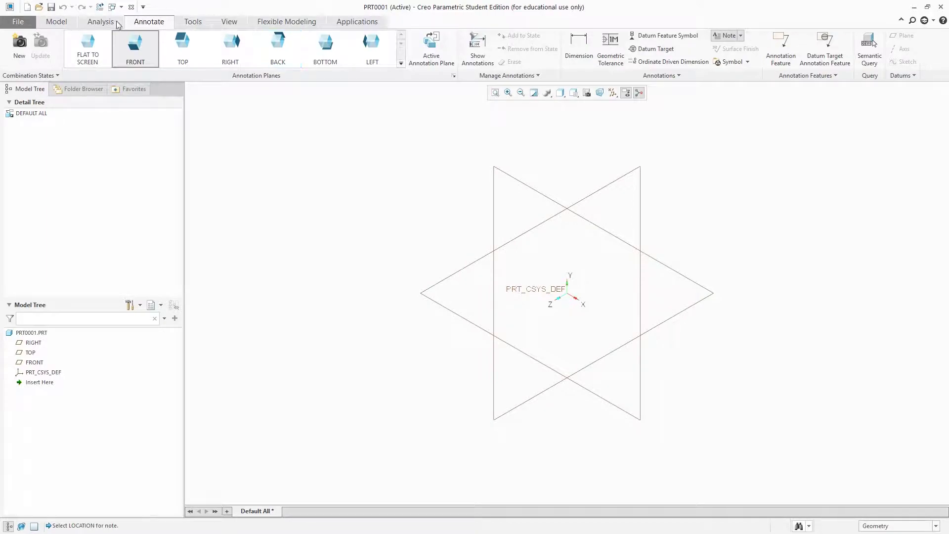
pyautogui.click(95, 48)
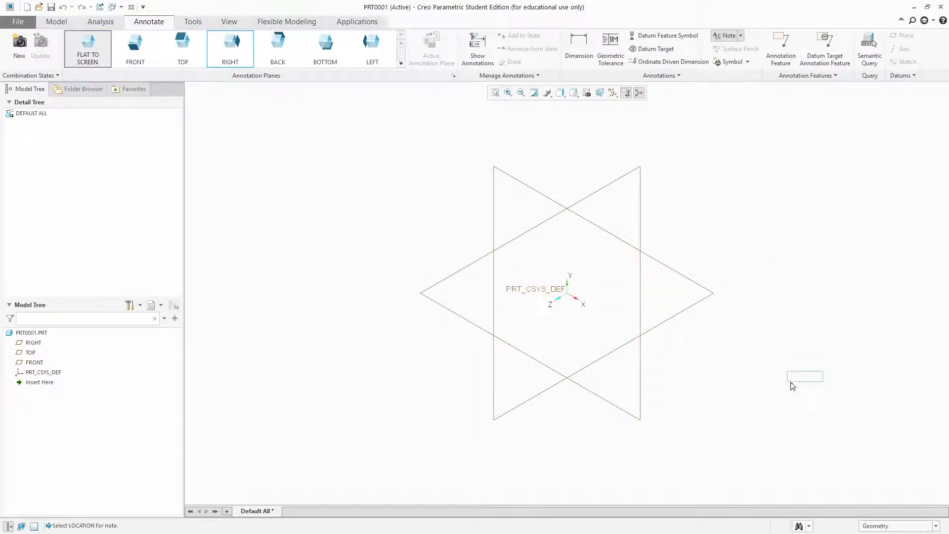
pyautogui.click(804, 466)
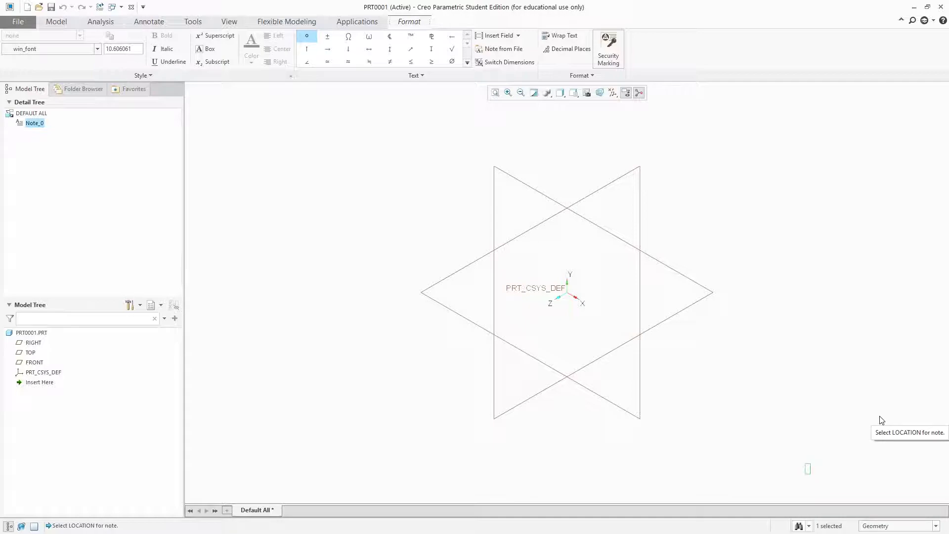
pyautogui.write('XYZ co')
pyautogui.press('BackSpace')
pyautogui.press('BackSpace')
pyautogui.write('CORPORATION')
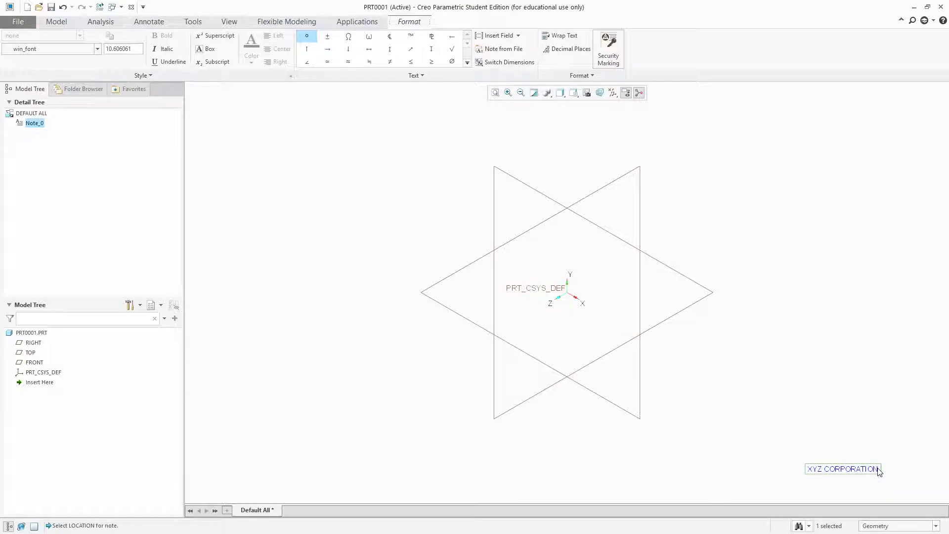
# - Set the XYZ CORPORATION note text to Arial WGL Bold with height 7
pyautogui.moveTo(877, 470); pyautogui.dragTo(807, 470)
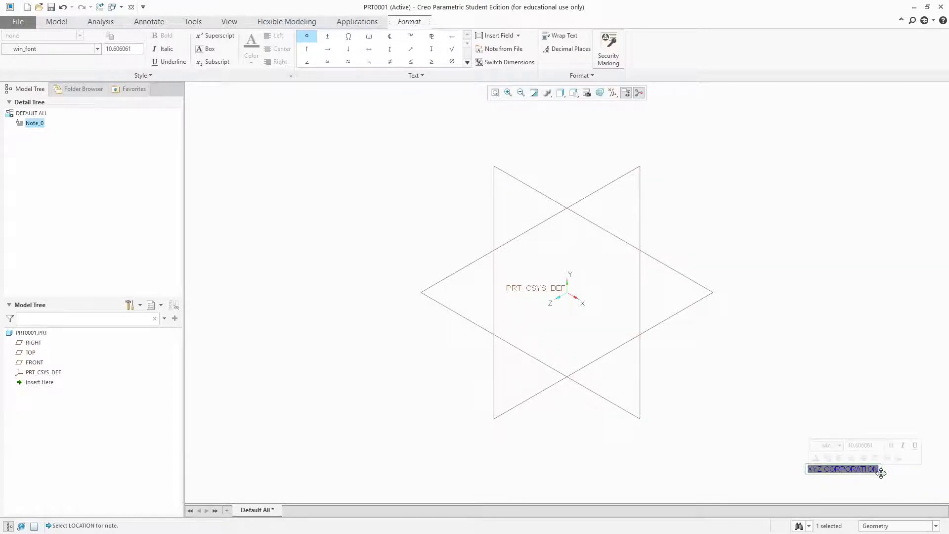
pyautogui.moveTo(874, 474)
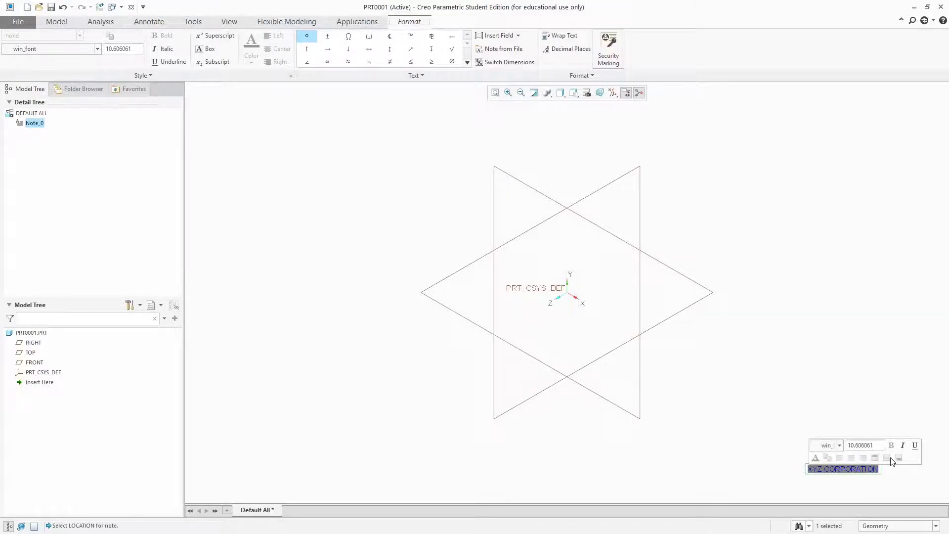
pyautogui.click(839, 446)
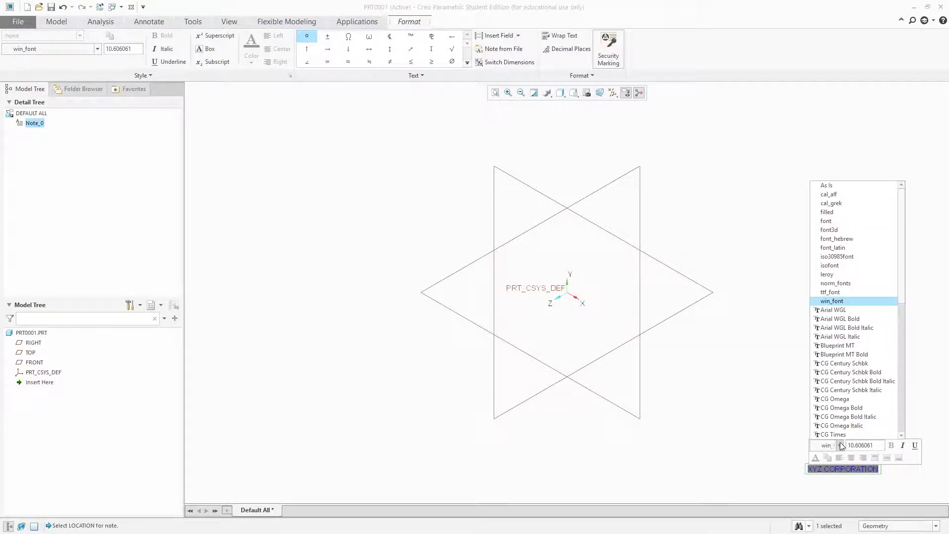
pyautogui.click(848, 319)
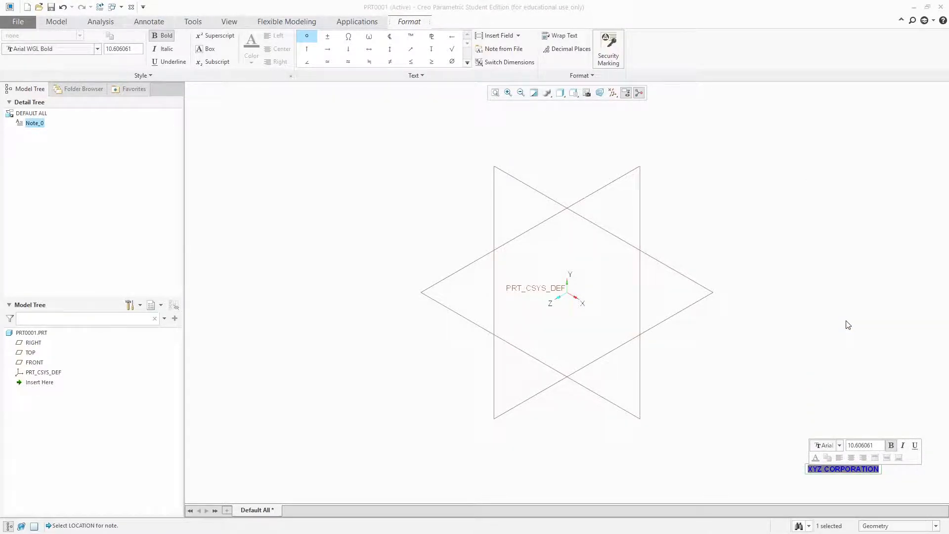
pyautogui.click(892, 446)
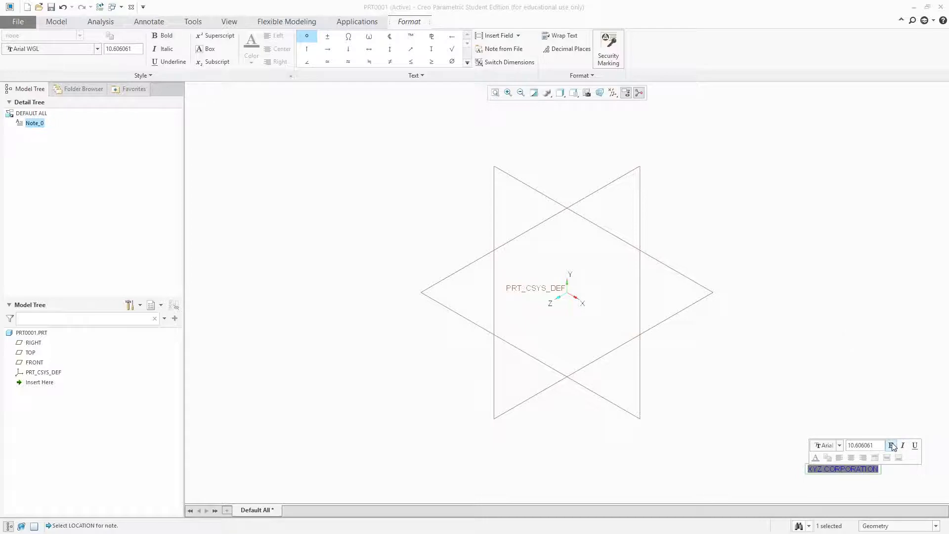
pyautogui.click(891, 446)
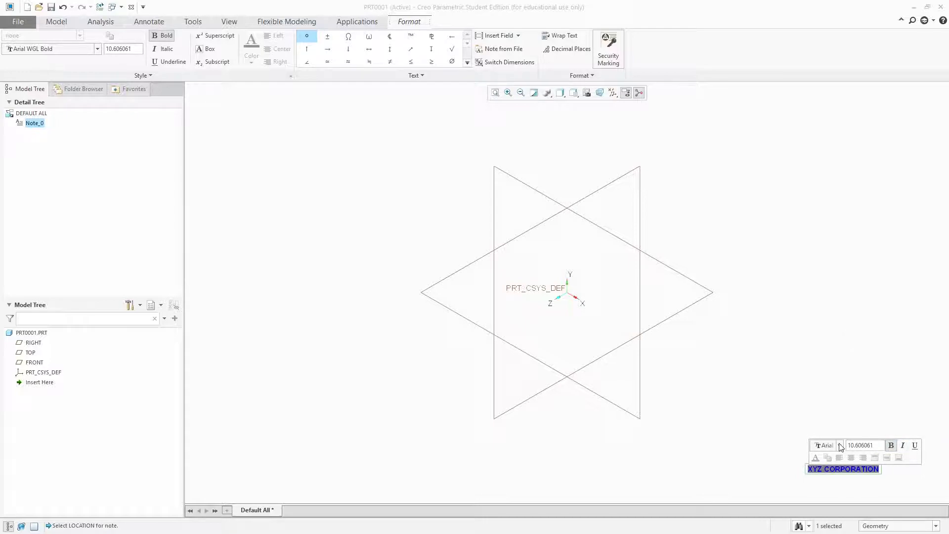
pyautogui.doubleClick(878, 446)
pyautogui.write('7')
pyautogui.press('Return')
pyautogui.moveTo(879, 448)
pyautogui.mouseDown()
pyautogui.moveTo(851, 449)
pyautogui.moveTo(881, 485)
pyautogui.moveTo(901, 489)
pyautogui.moveTo(892, 486)
pyautogui.mouseUp()
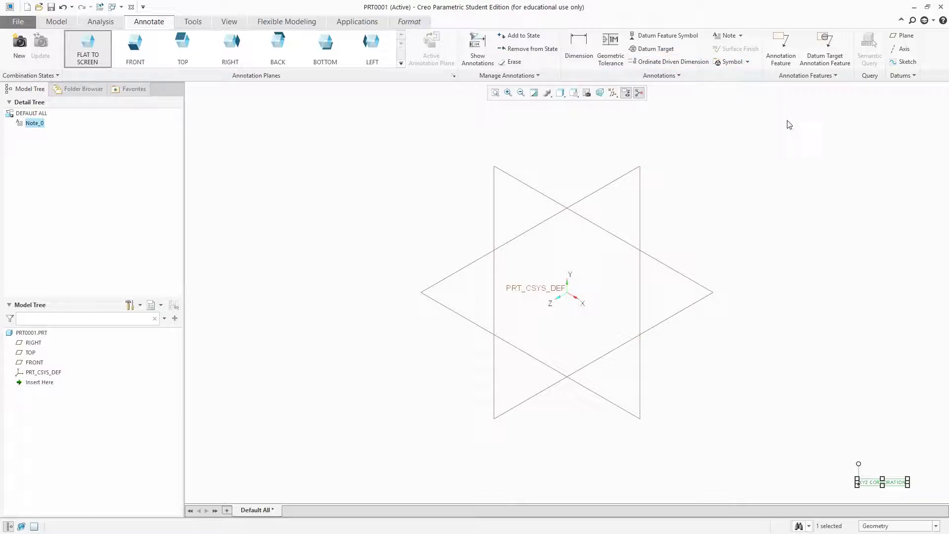
# - Place an unattached note below XYZ CORPORATION containing the Model Name field, PRT0001
pyautogui.click(741, 35)
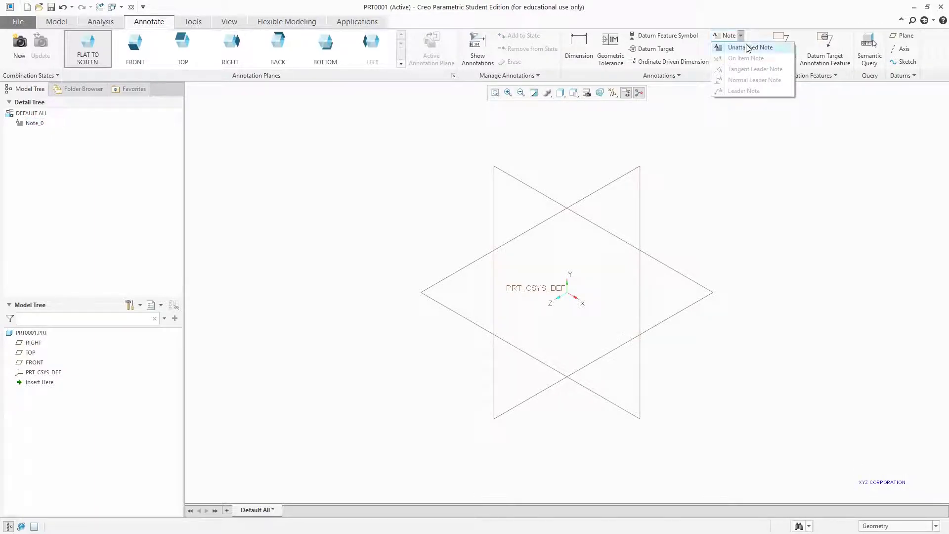
pyautogui.click(742, 36)
pyautogui.click(743, 36)
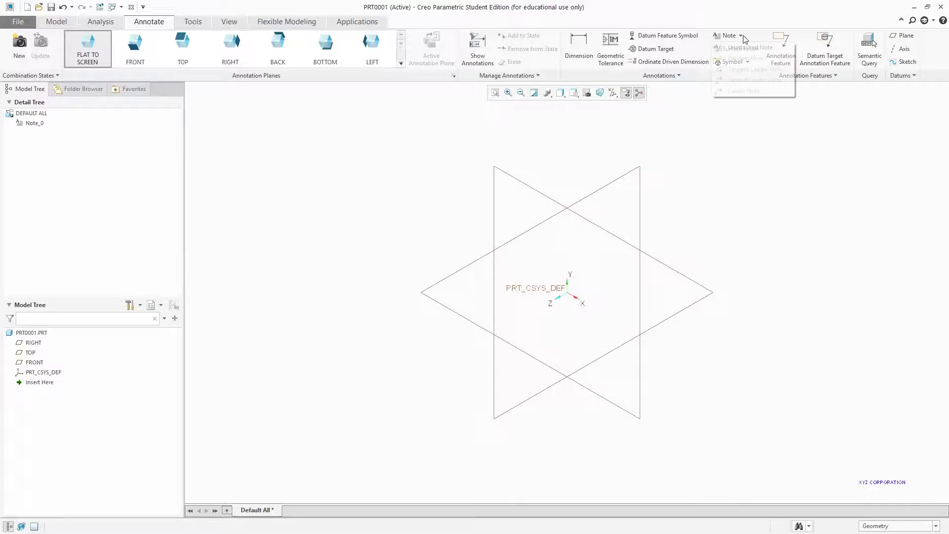
pyautogui.click(746, 47)
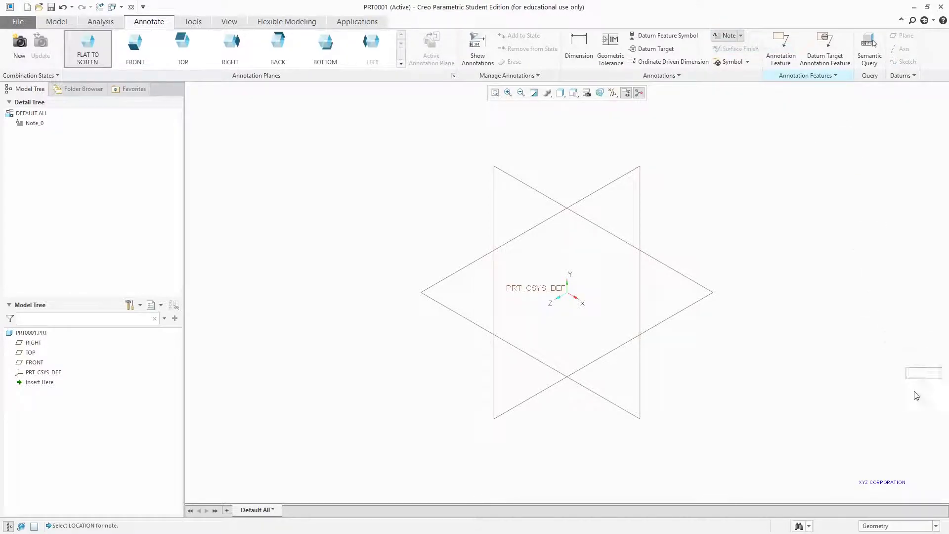
pyautogui.click(865, 496)
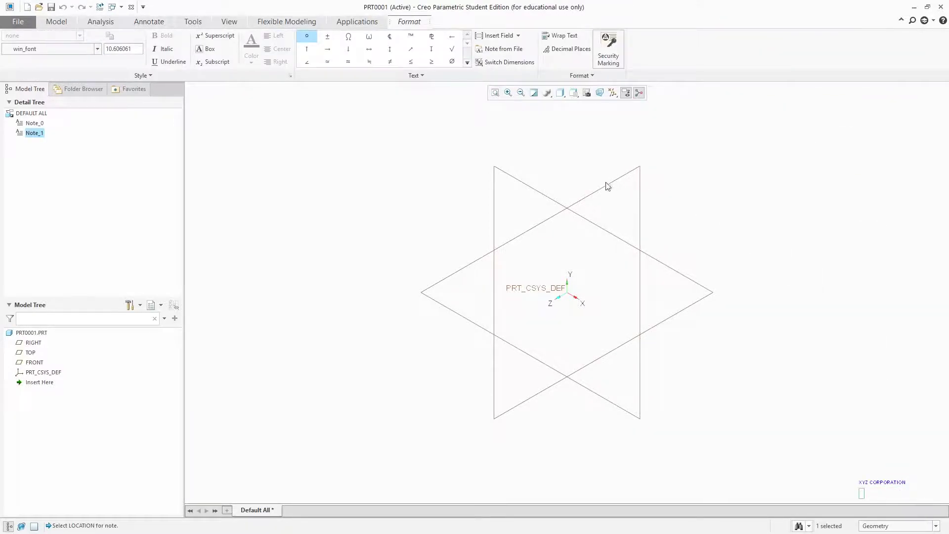
pyautogui.click(519, 36)
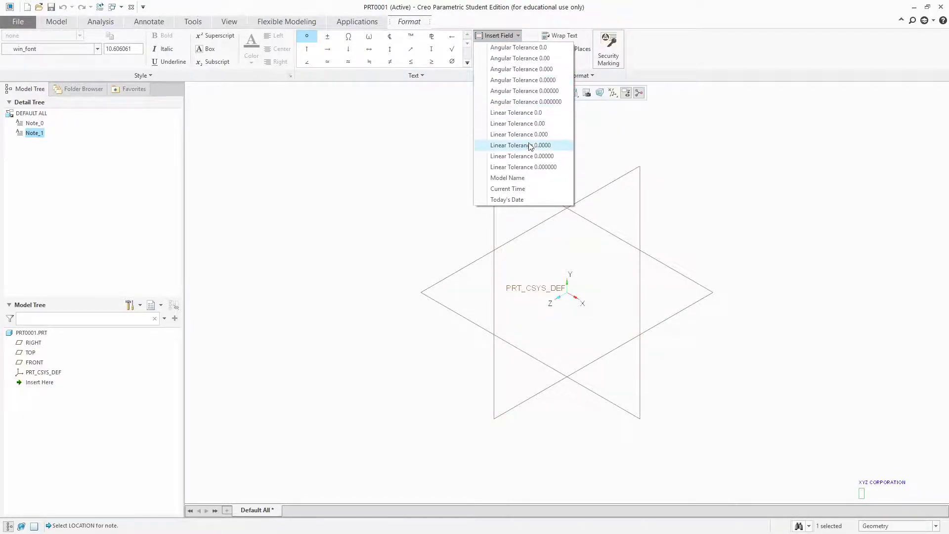
pyautogui.click(536, 178)
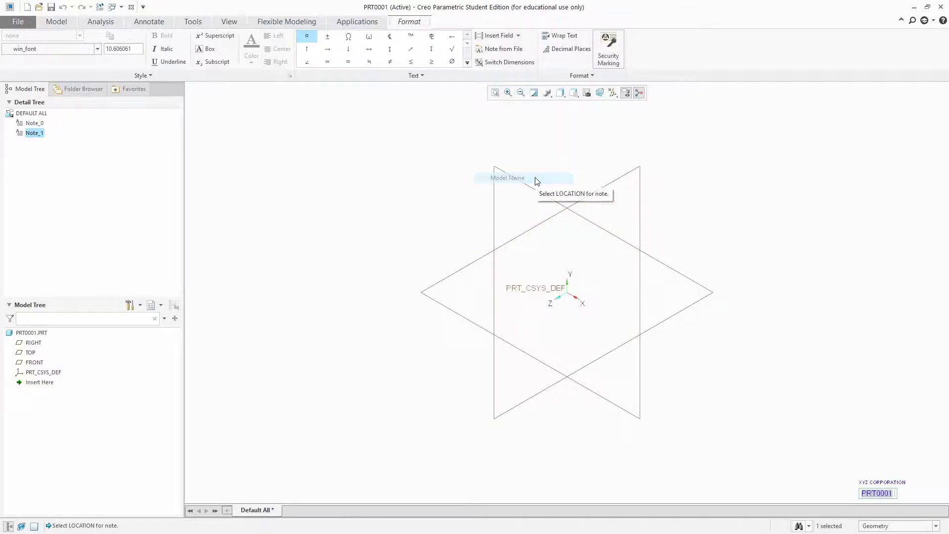
pyautogui.click(762, 270)
pyautogui.click(770, 275)
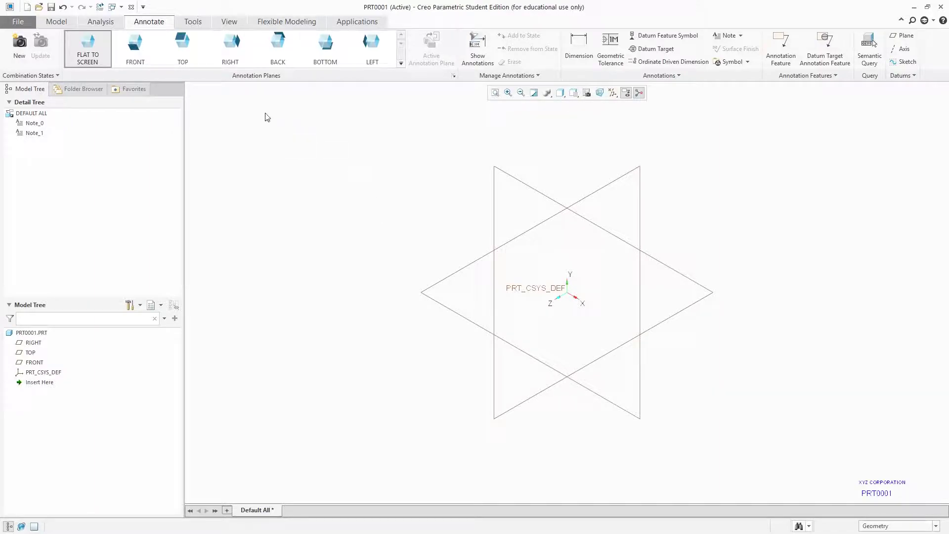
# - Create datum axes A_1, A_2 and A_3 on the coordinate system's Y, Z and X axes
pyautogui.click(62, 21)
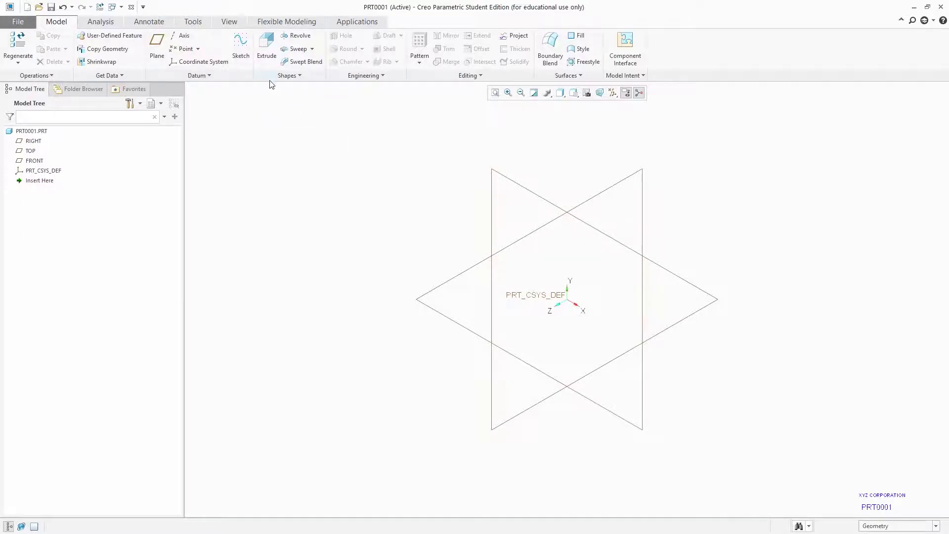
pyautogui.click(184, 36)
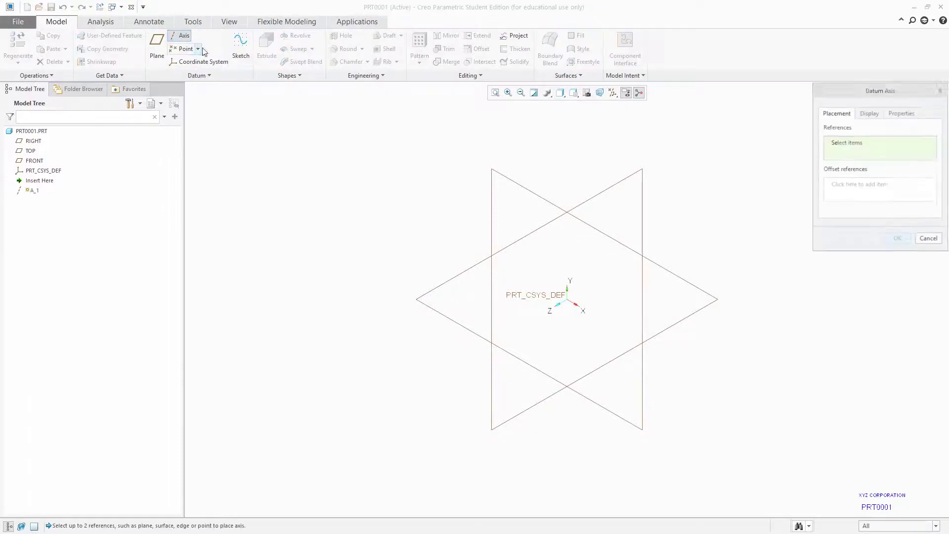
pyautogui.click(567, 290)
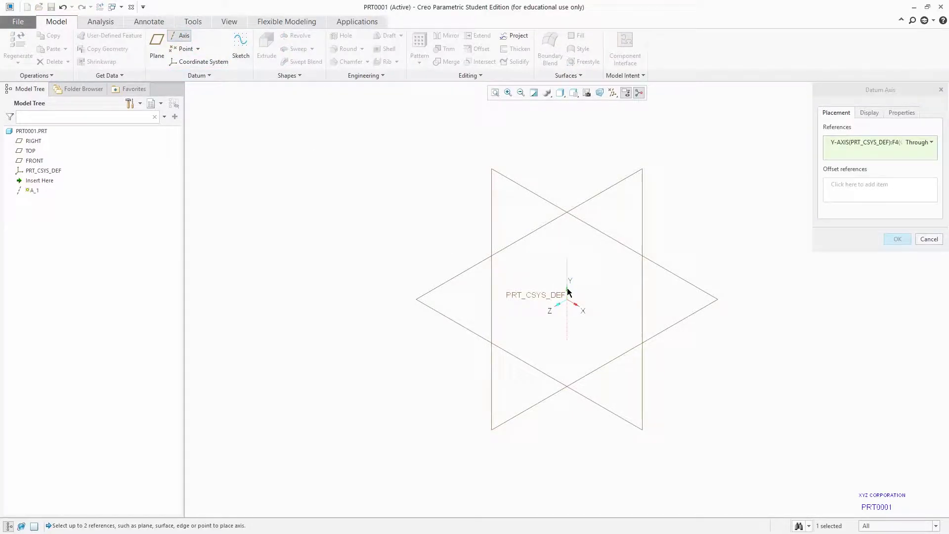
pyautogui.middleClick(548, 260)
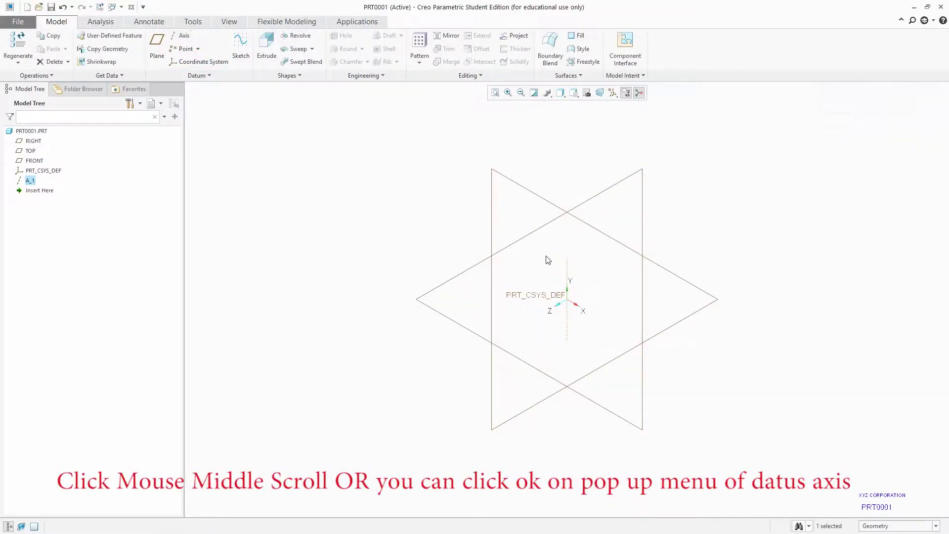
pyautogui.click(184, 36)
pyautogui.click(551, 296)
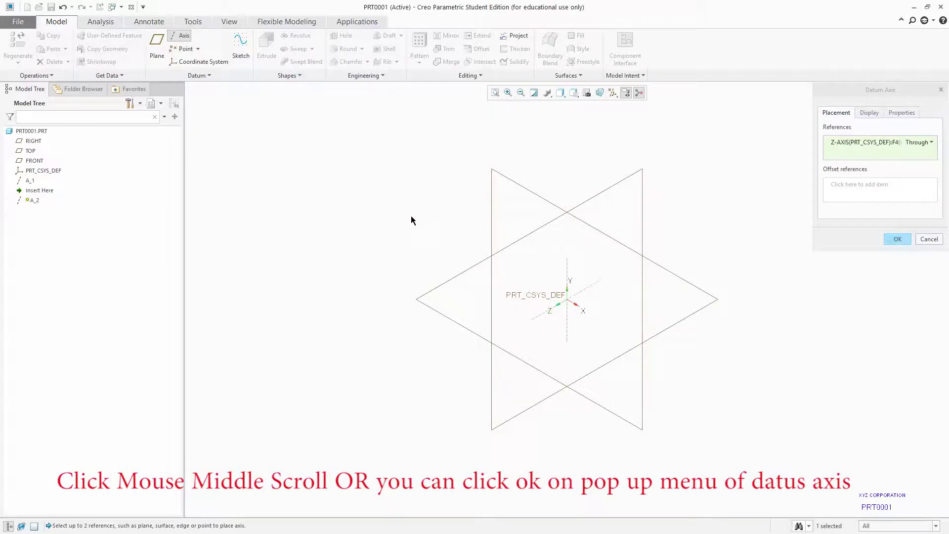
pyautogui.middleClick(412, 218)
pyautogui.click(184, 36)
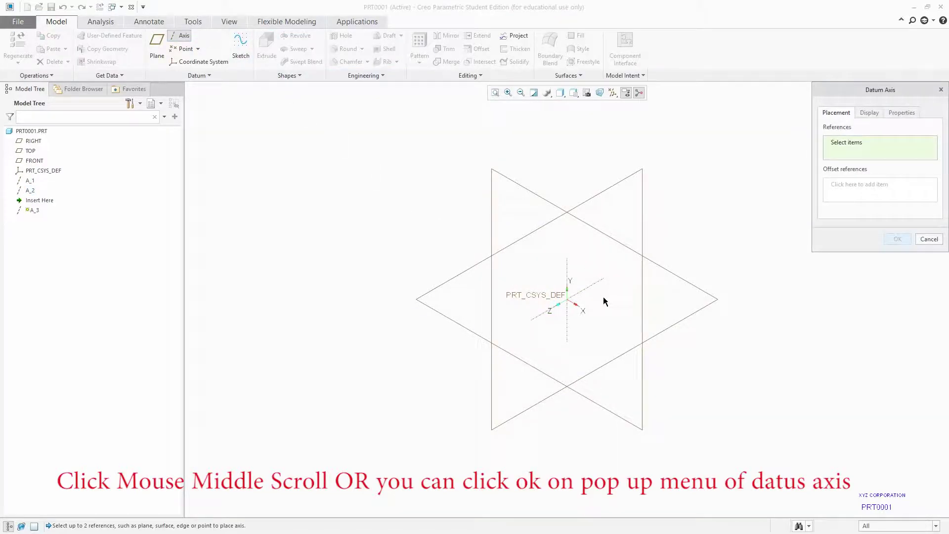
pyautogui.click(580, 304)
pyautogui.middleClick(423, 194)
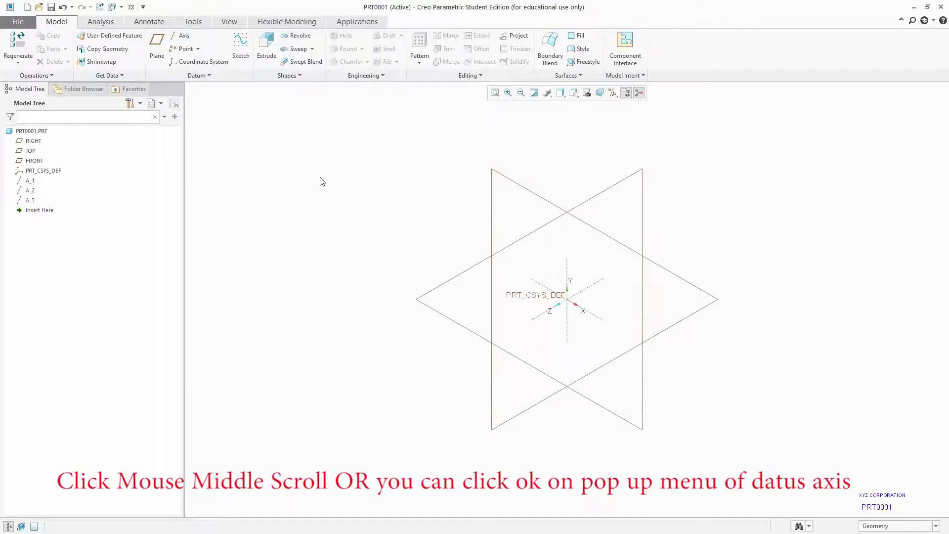
pyautogui.scroll(-2, 542, 322)
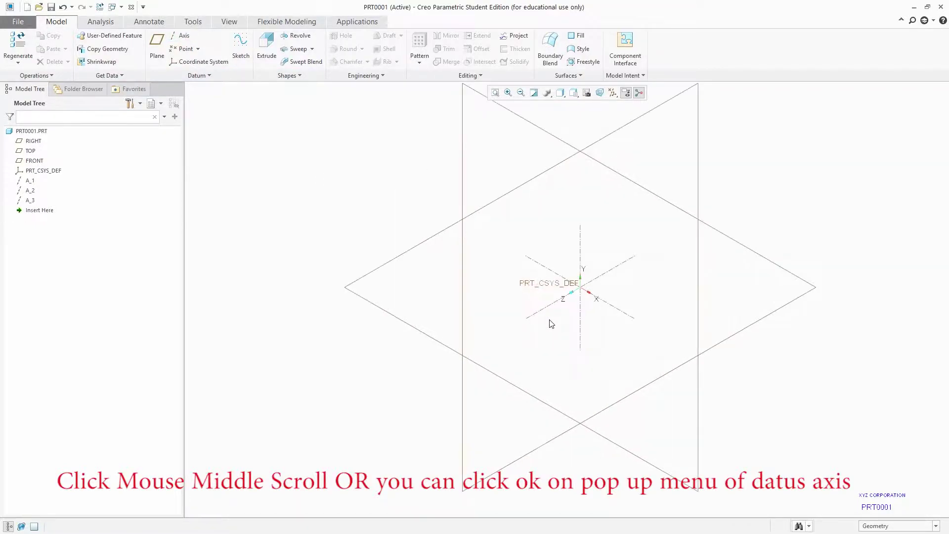
pyautogui.scroll(1, 552, 322)
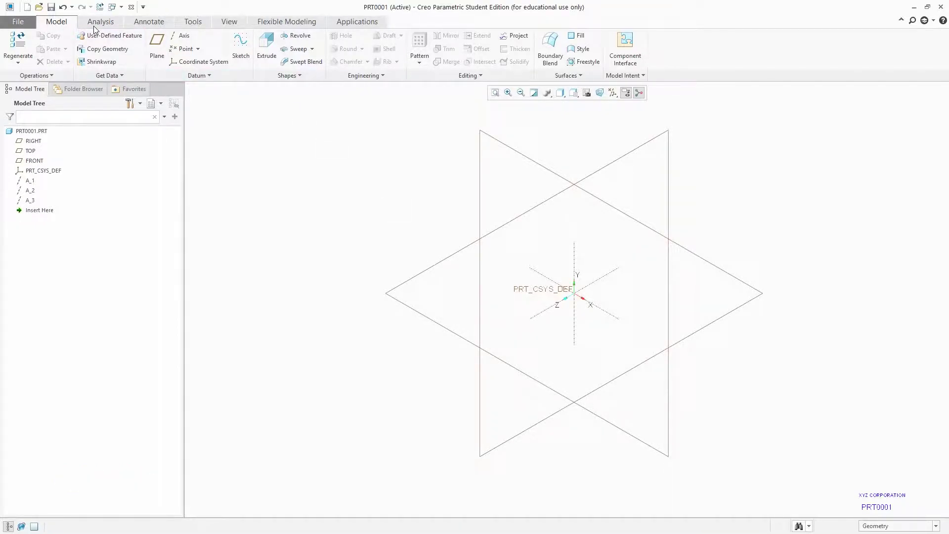
# - Assign STEEL_LOW_CARBON from the Granta-Design Ferrous_metals library as PRT0001's material
pyautogui.click(29, 20)
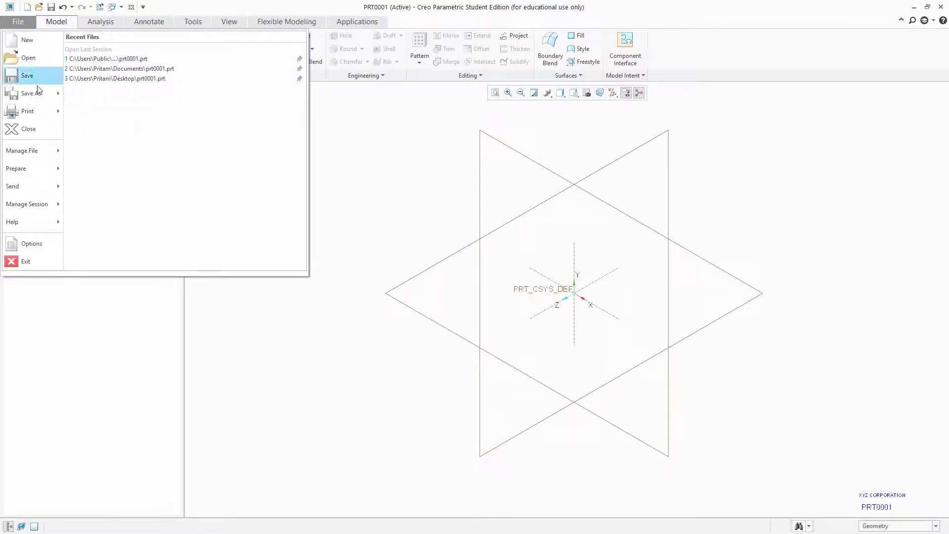
pyautogui.moveTo(29, 168)
pyautogui.click(102, 59)
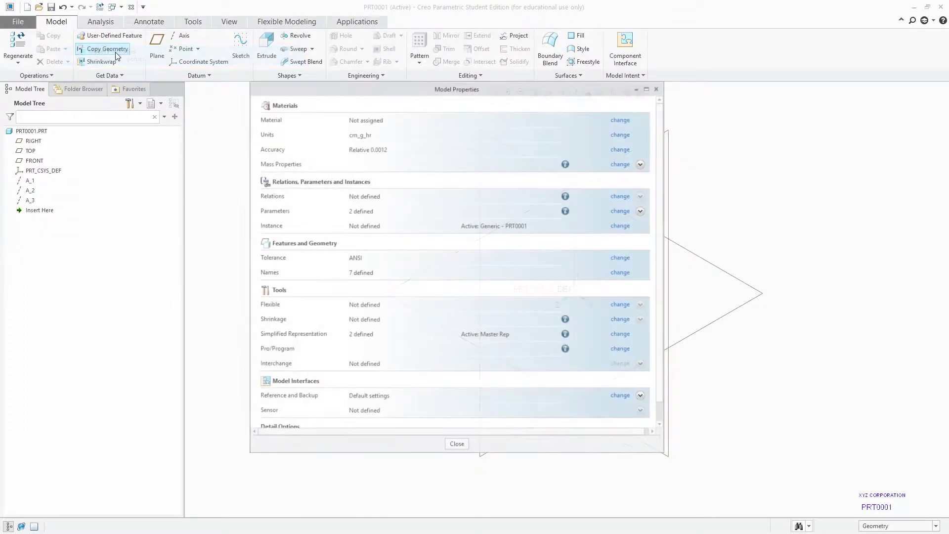
pyautogui.click(622, 120)
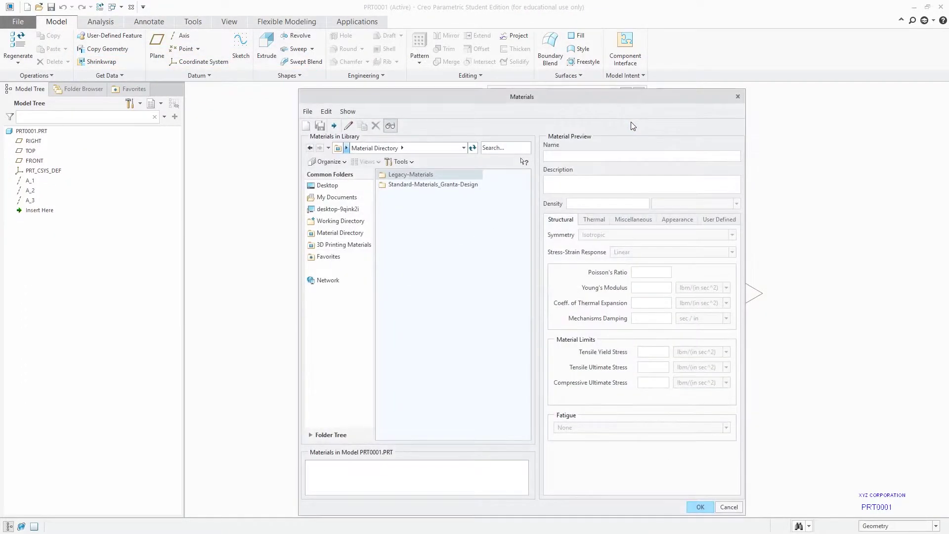
pyautogui.doubleClick(430, 185)
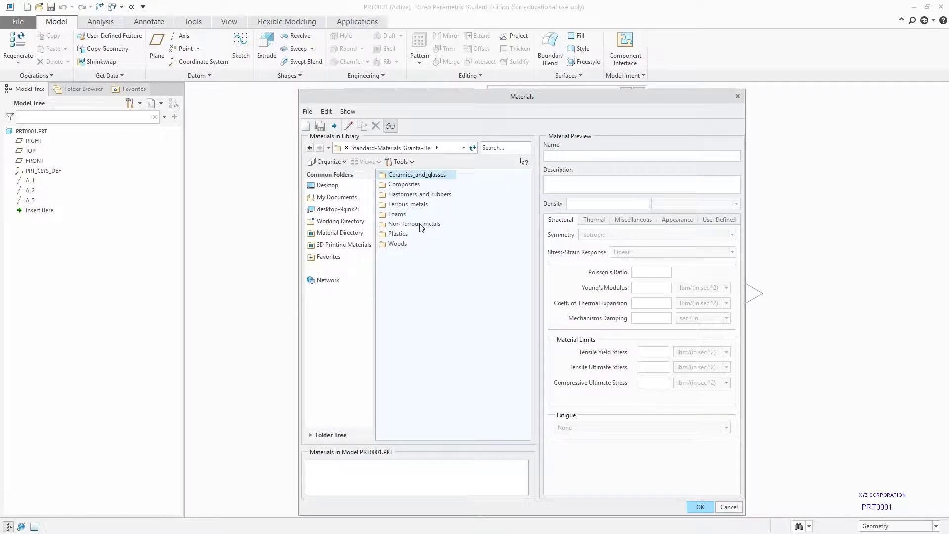
pyautogui.doubleClick(422, 206)
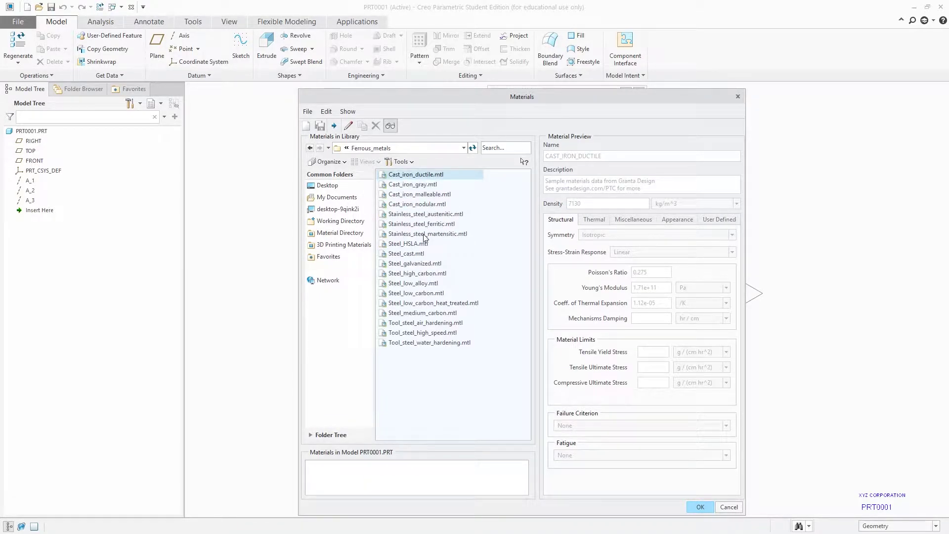
pyautogui.click(425, 283)
pyautogui.click(434, 295)
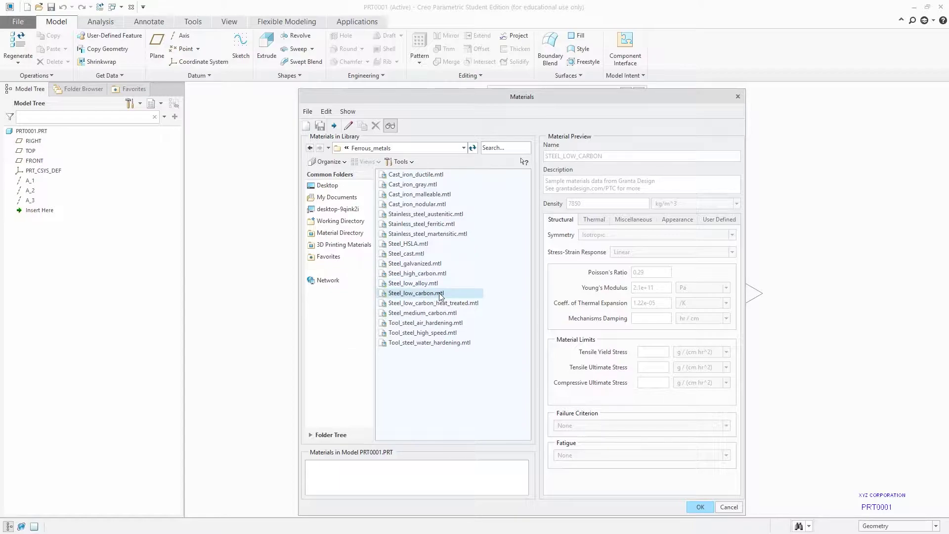
pyautogui.rightClick(424, 296)
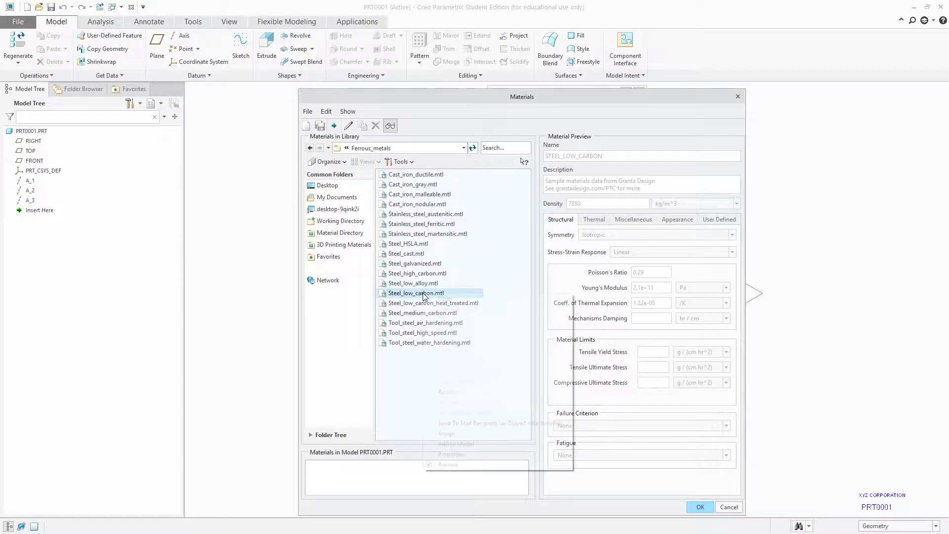
pyautogui.click(459, 442)
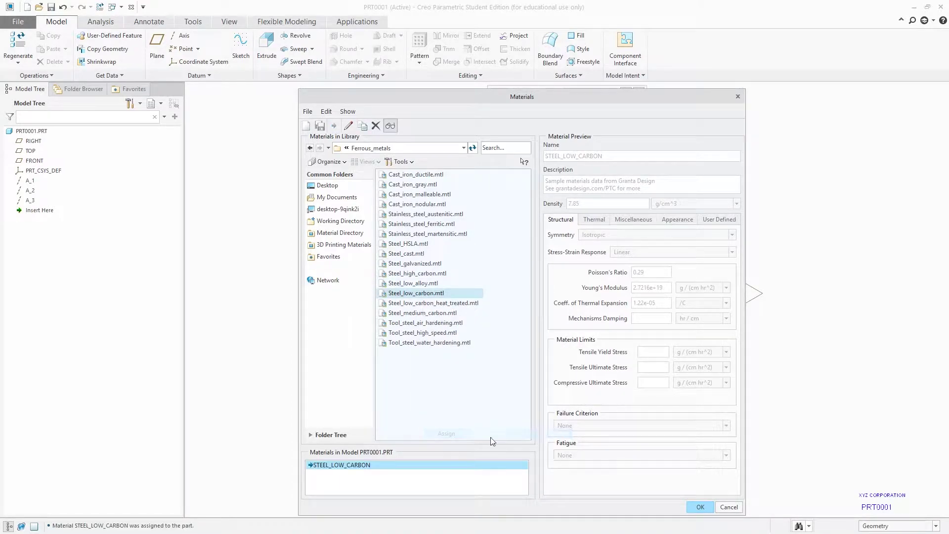
pyautogui.click(700, 507)
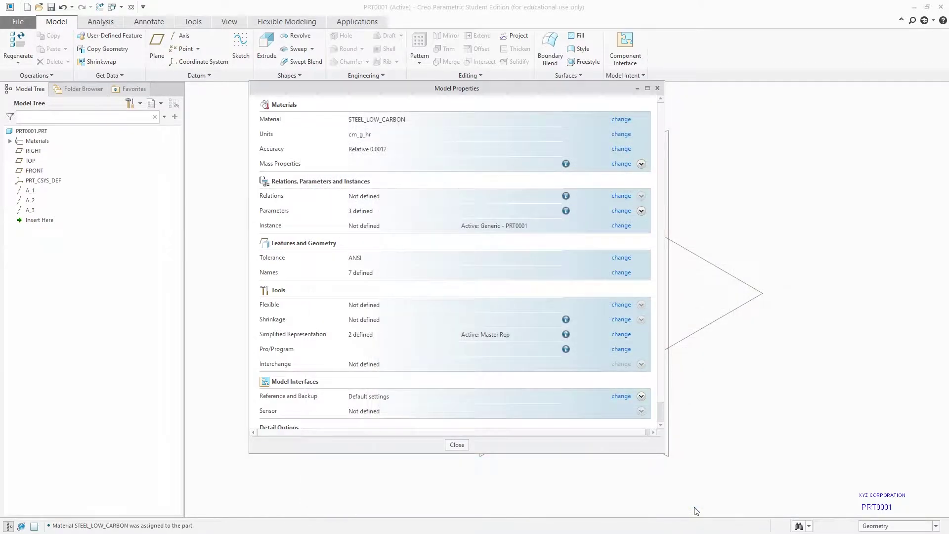
pyautogui.click(458, 445)
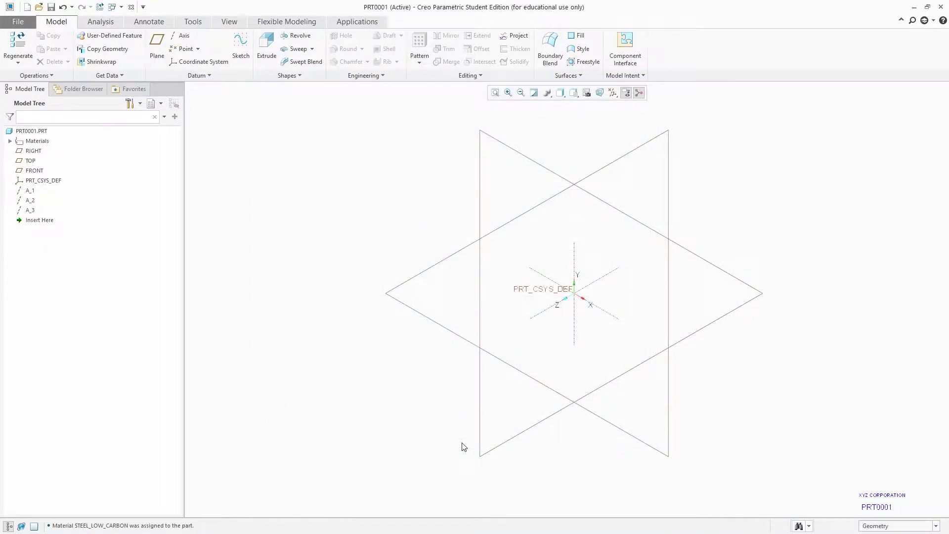
# - Expand Materials in the tree, then start saving PRT0001 and browse to the H: drive
pyautogui.click(9, 141)
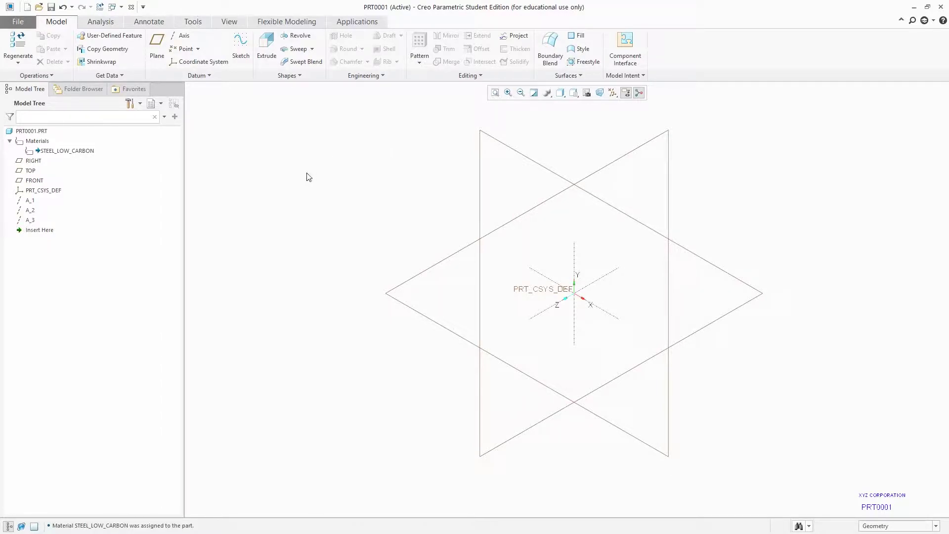
pyautogui.click(52, 7)
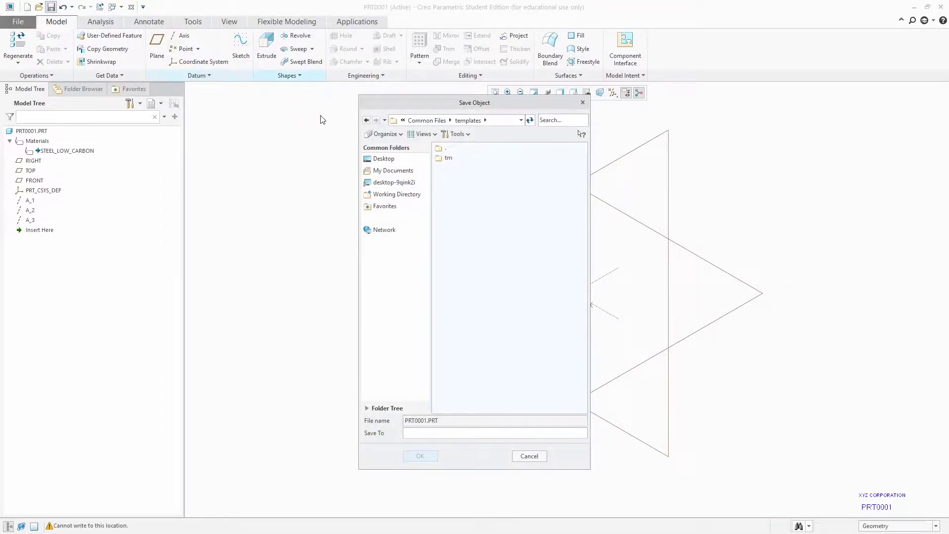
pyautogui.click(394, 183)
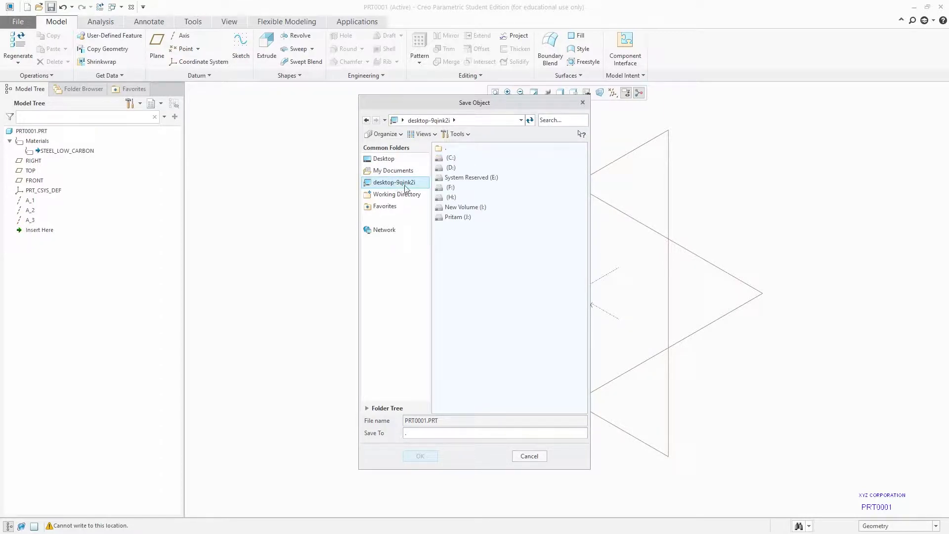
pyautogui.doubleClick(452, 198)
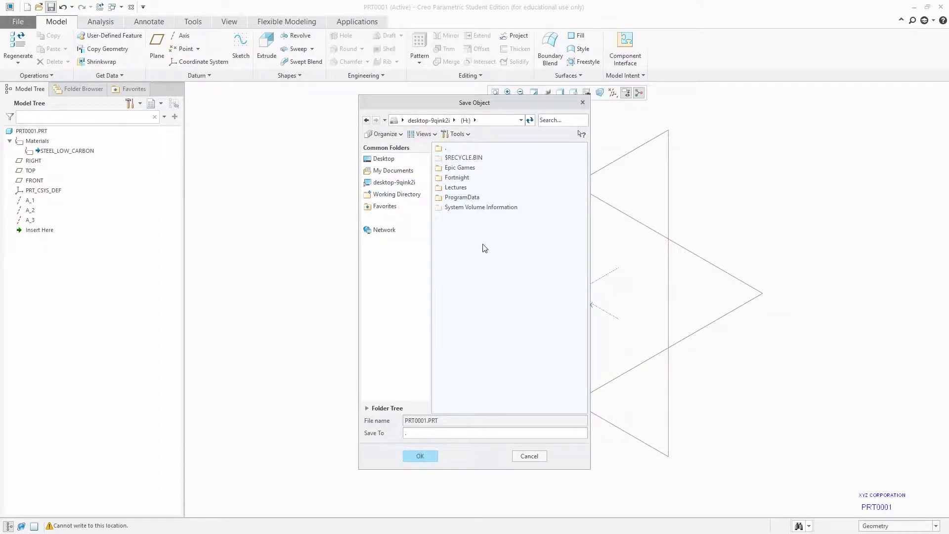
pyautogui.click(441, 123)
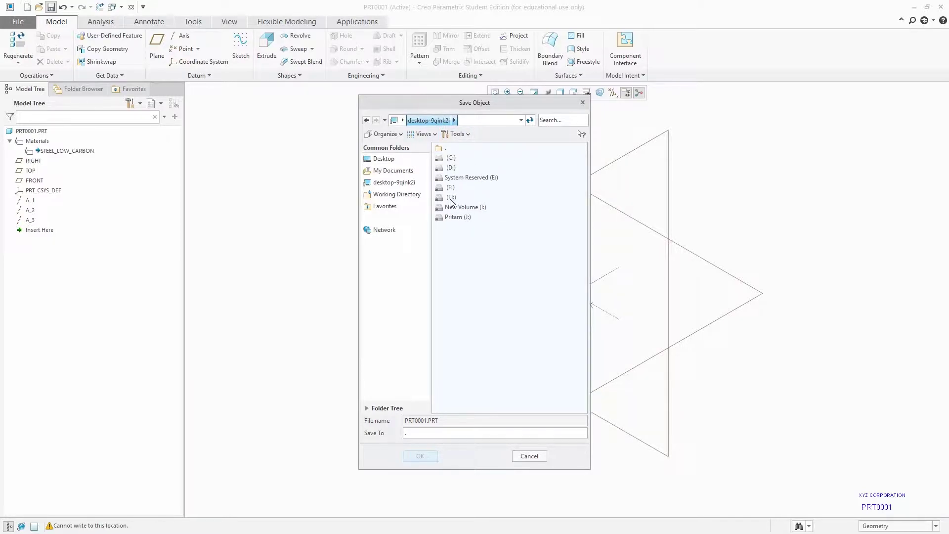
pyautogui.doubleClick(451, 197)
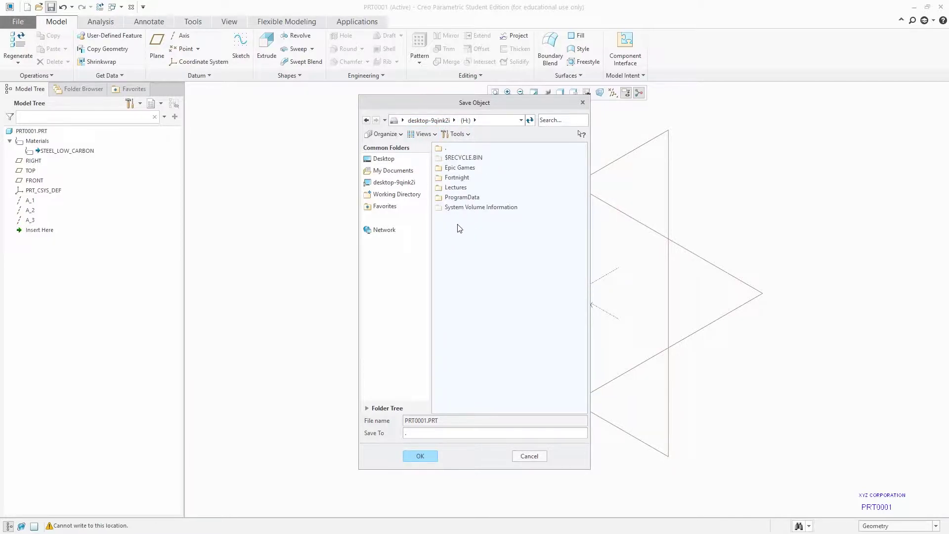
# - Create a Creo_template folder on H: and save PRT0001 into it
pyautogui.rightClick(449, 240)
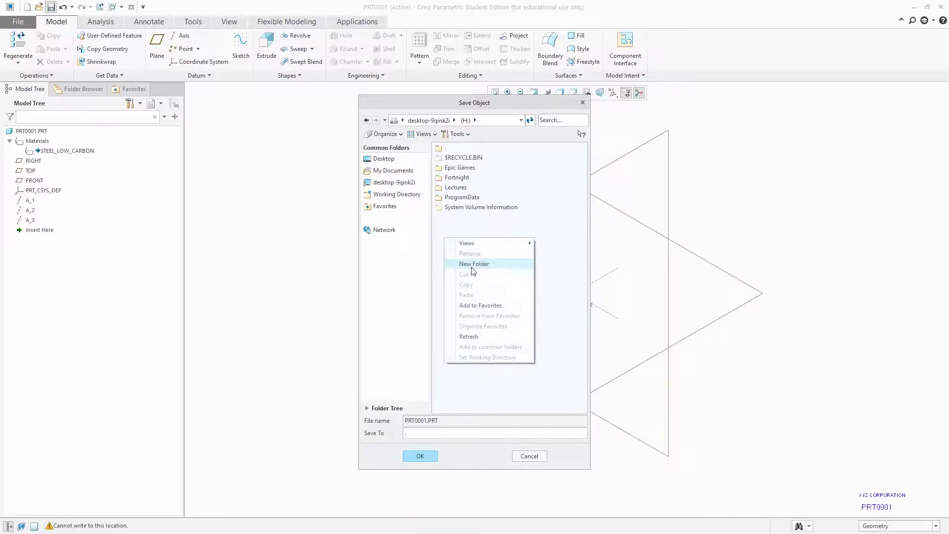
pyautogui.click(479, 264)
pyautogui.write('c')
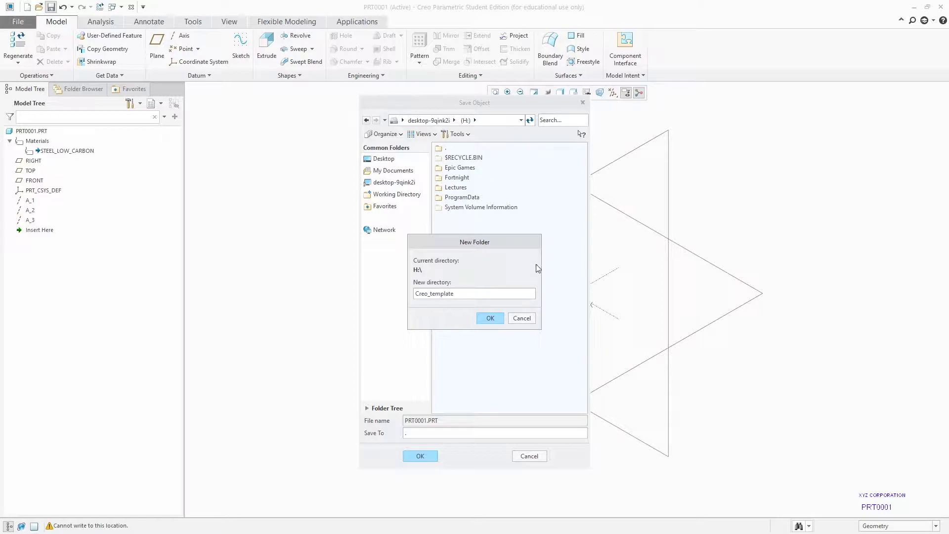
pyautogui.click(490, 318)
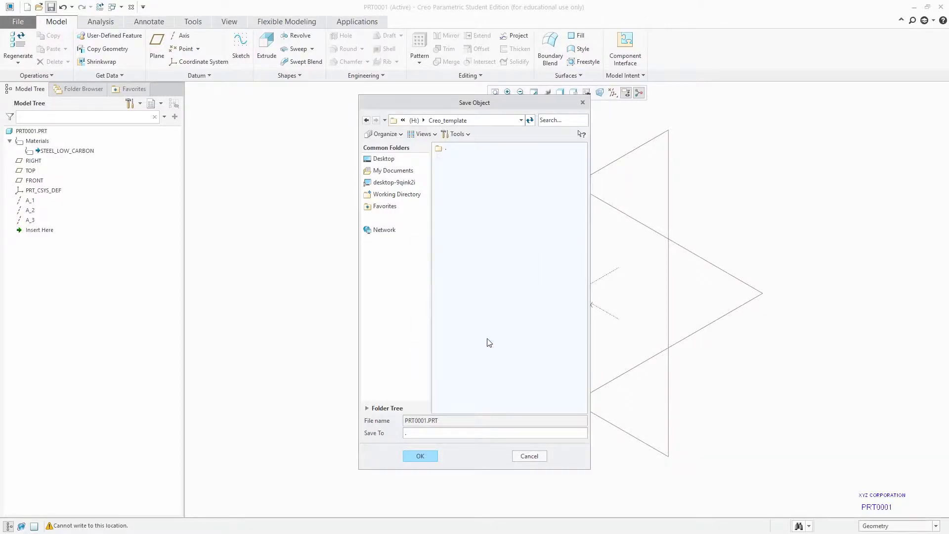
pyautogui.click(428, 457)
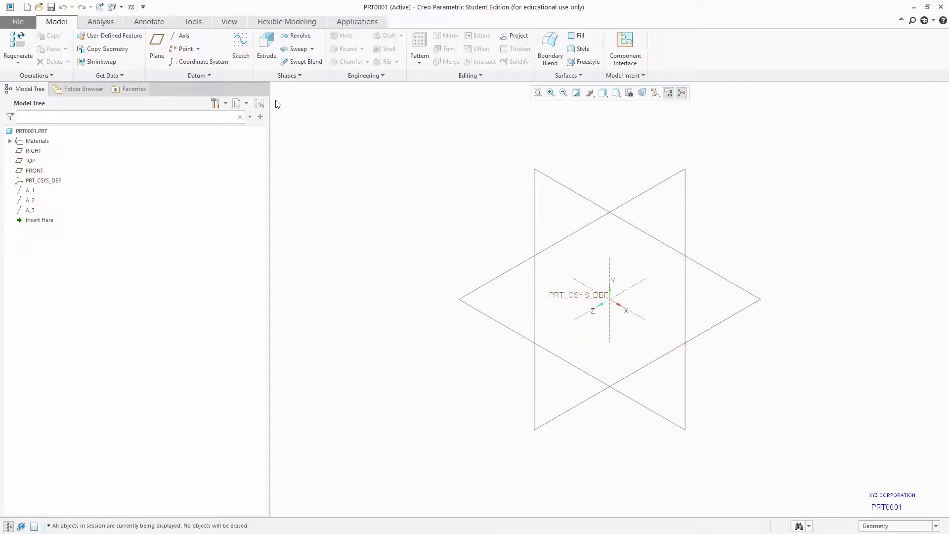
# - Rename the part file to TEMPLATE through Manage File
pyautogui.click(19, 23)
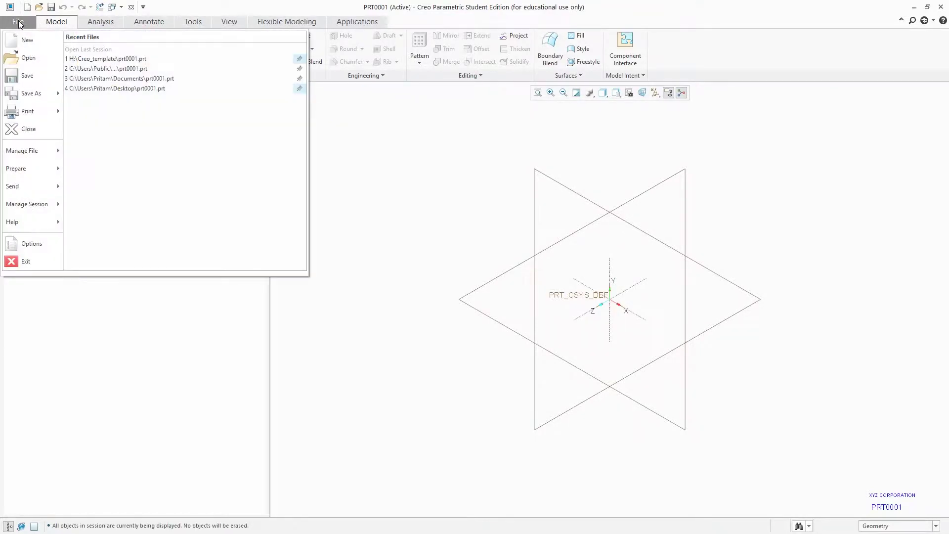
pyautogui.click(25, 223)
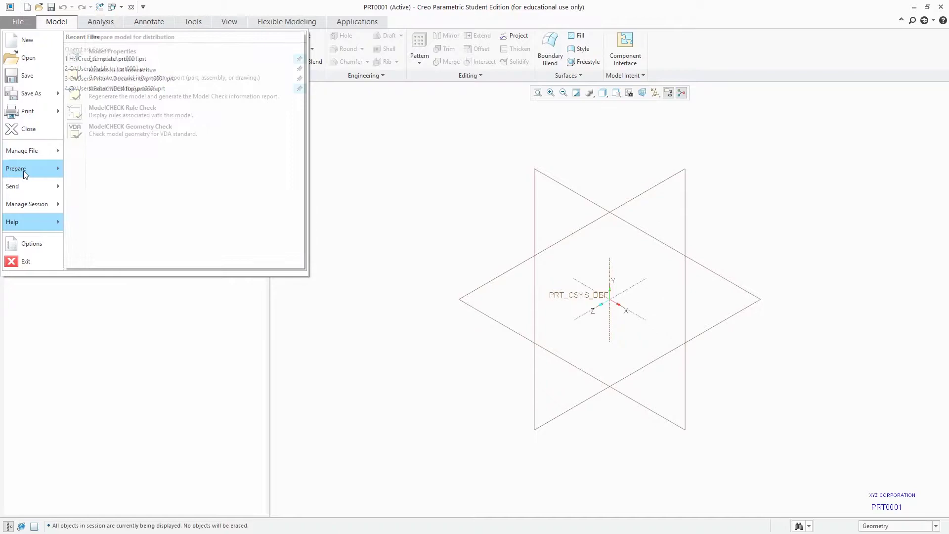
pyautogui.moveTo(22, 150)
pyautogui.click(103, 62)
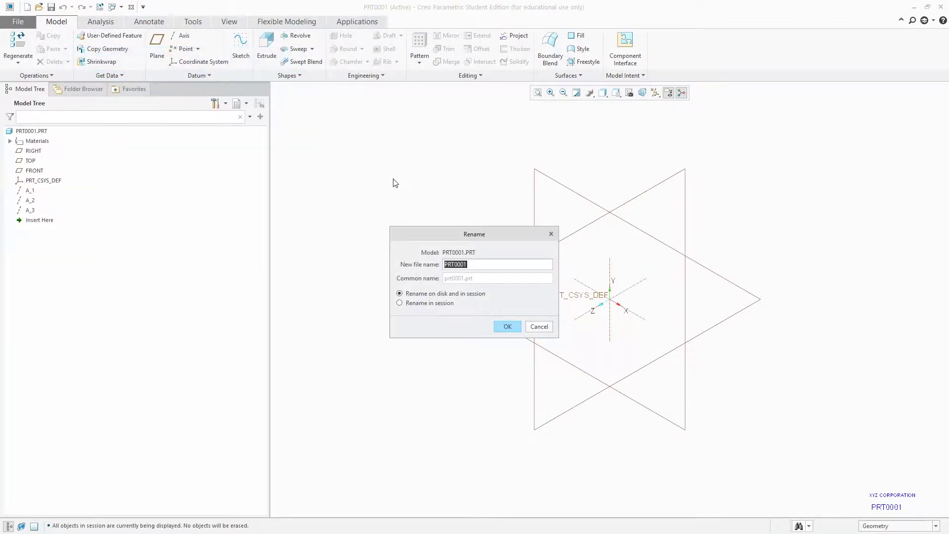
pyautogui.write('Template')
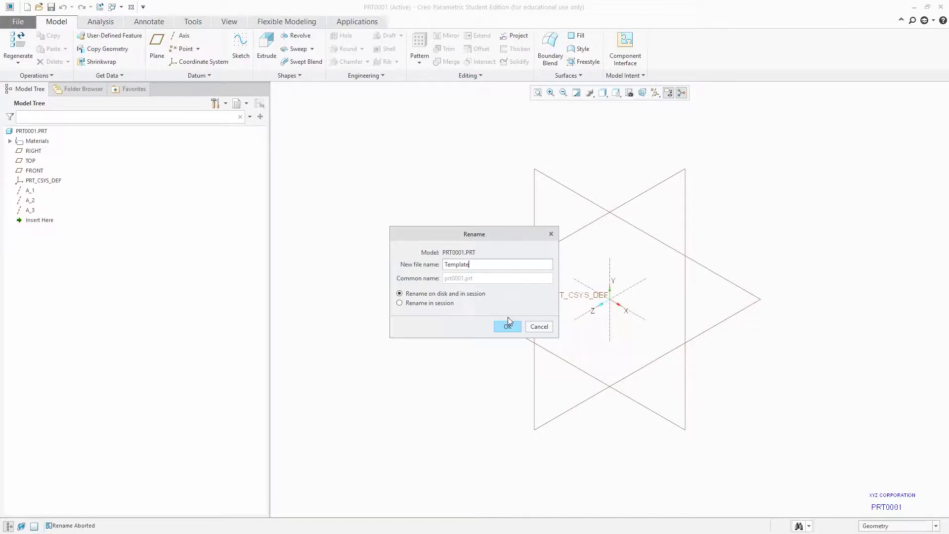
pyautogui.click(508, 325)
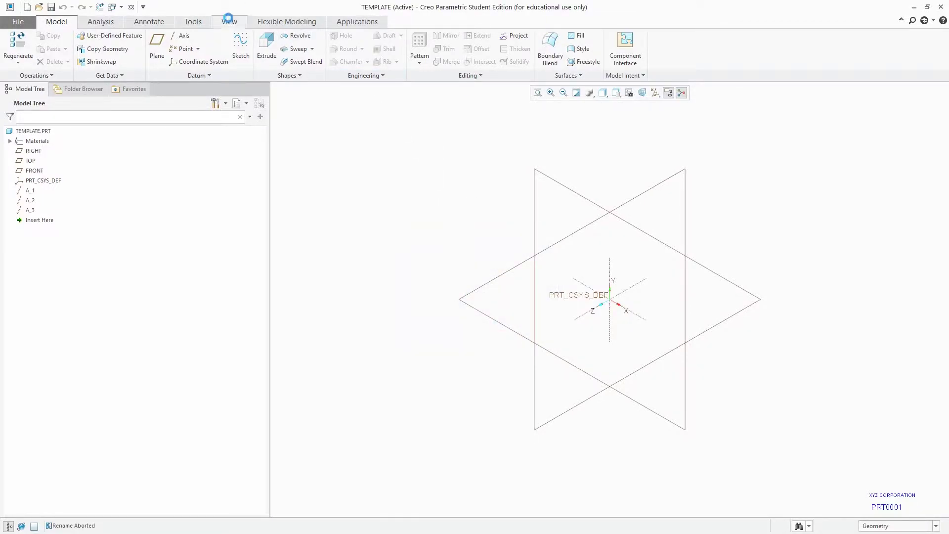
# - Close the TEMPLATE window and erase undisplayed models from the session
pyautogui.click(230, 21)
pyautogui.click(549, 44)
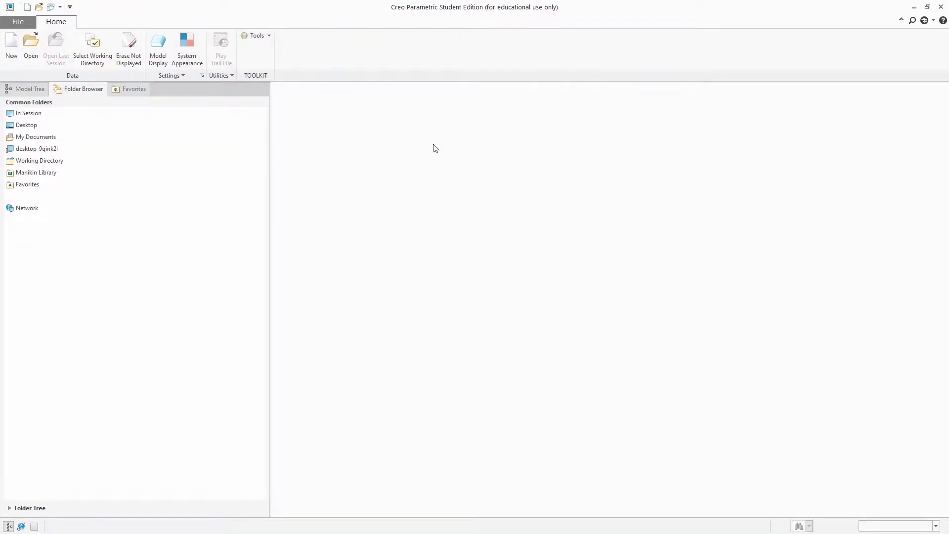
pyautogui.click(133, 56)
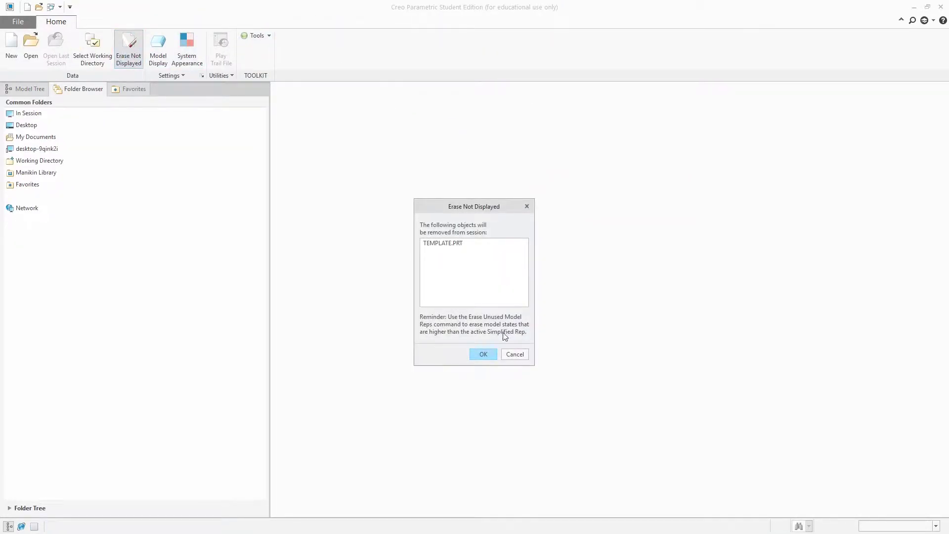
pyautogui.click(489, 352)
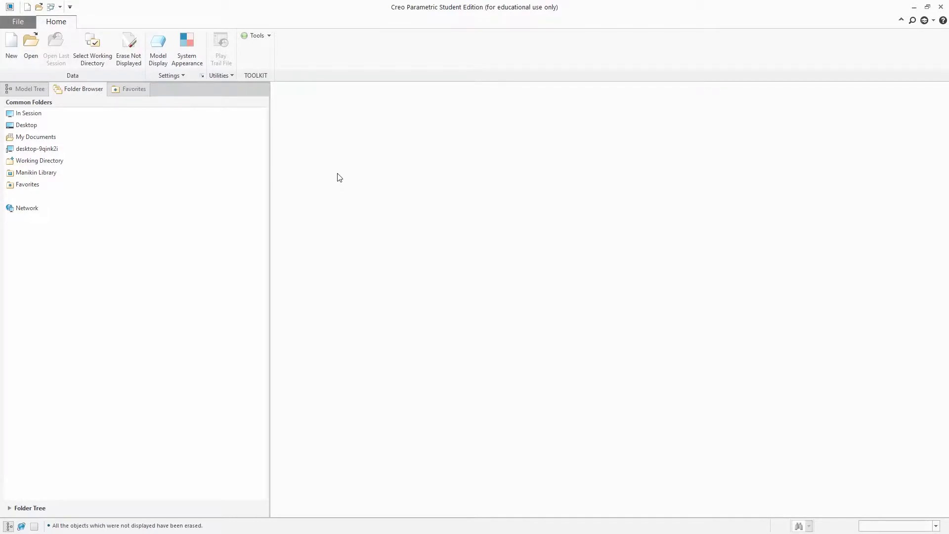
# - In the Configuration Editor, set template_solidpart to H:\Creo_template\template.prt
pyautogui.click(23, 20)
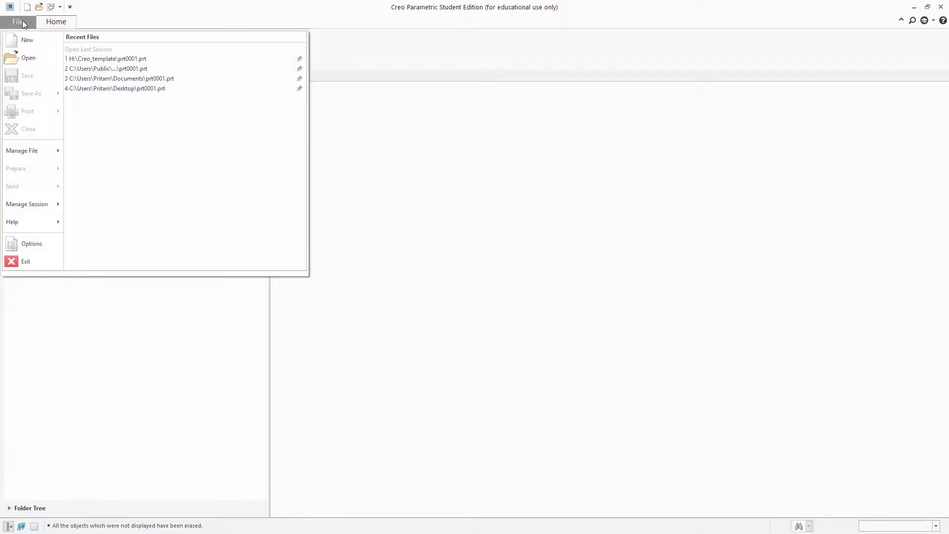
pyautogui.click(31, 243)
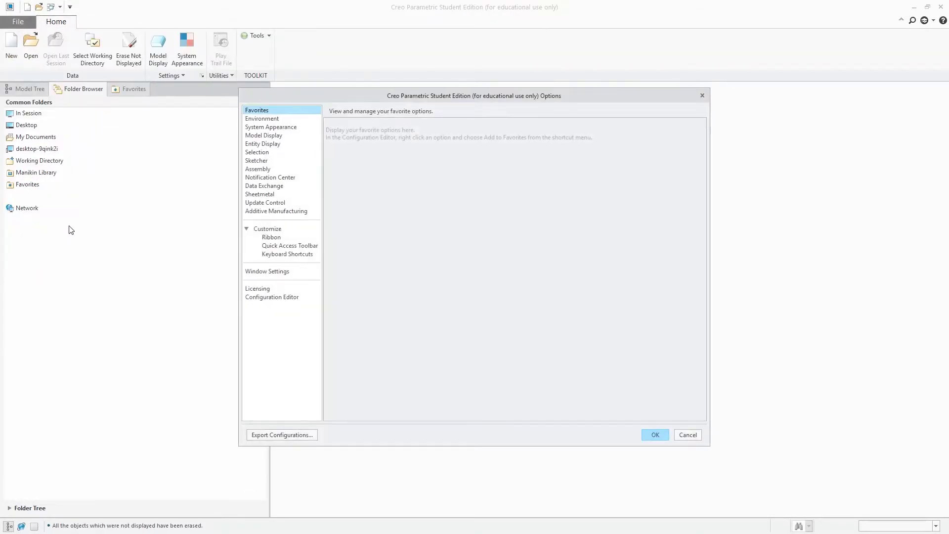
pyautogui.click(268, 298)
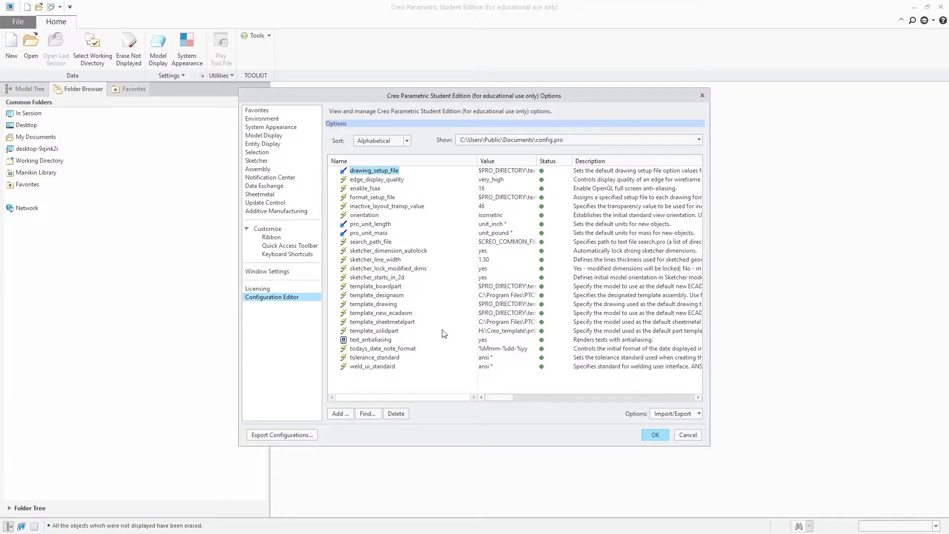
pyautogui.click(499, 331)
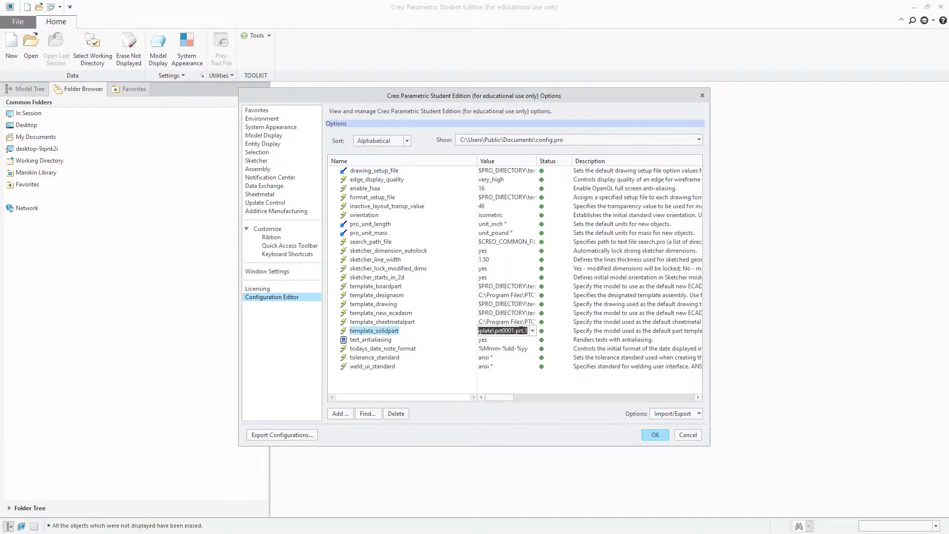
pyautogui.click(532, 330)
pyautogui.click(508, 348)
pyautogui.click(402, 208)
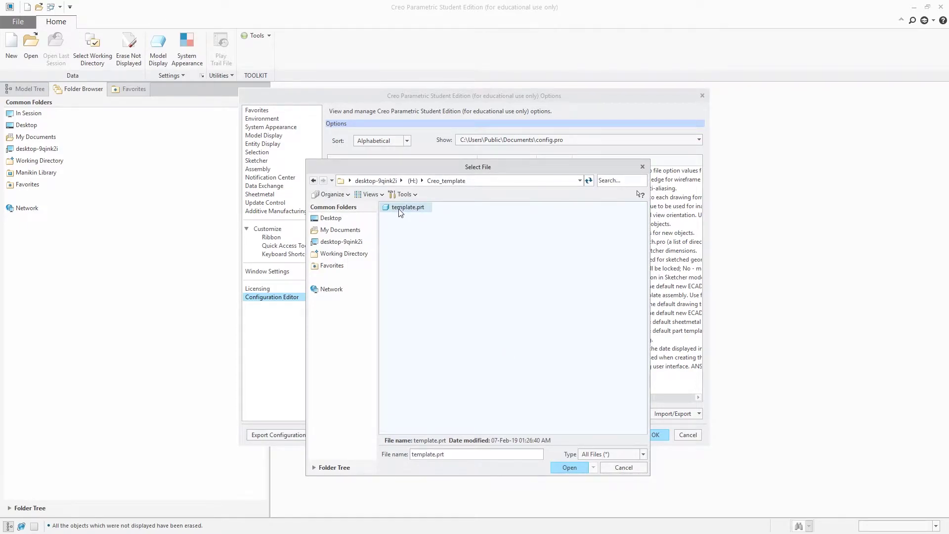
pyautogui.click(569, 467)
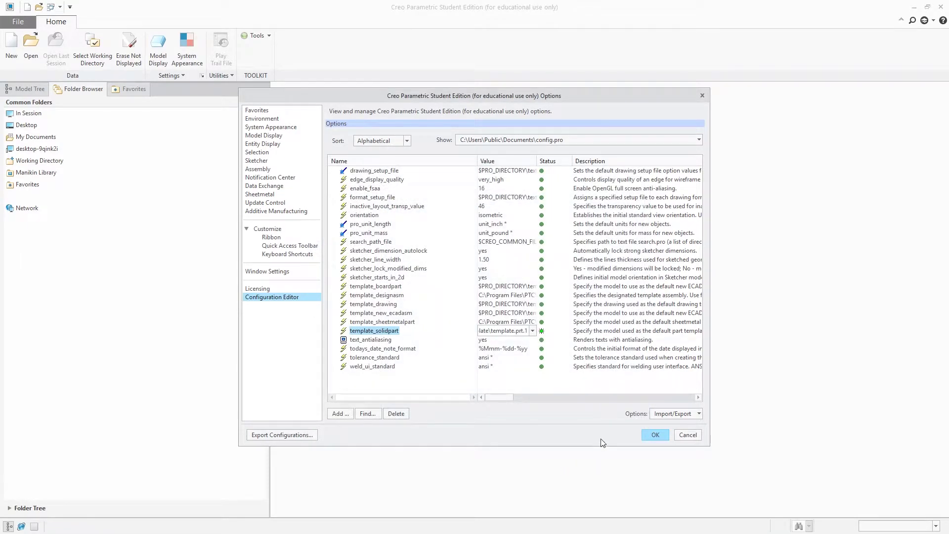
# - Apply the options, then erase the undisplayed TEMPLATE.PRT from the session
pyautogui.click(651, 435)
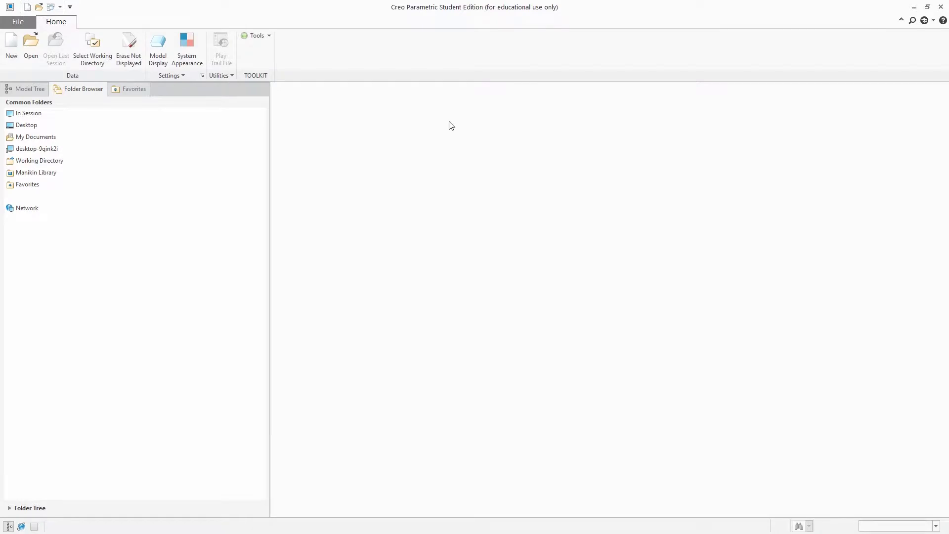
pyautogui.click(128, 47)
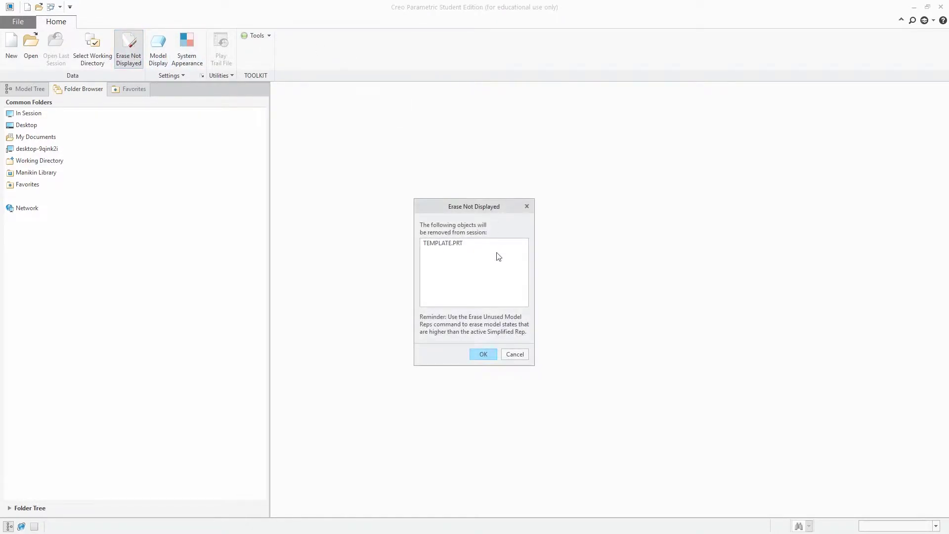
pyautogui.click(490, 353)
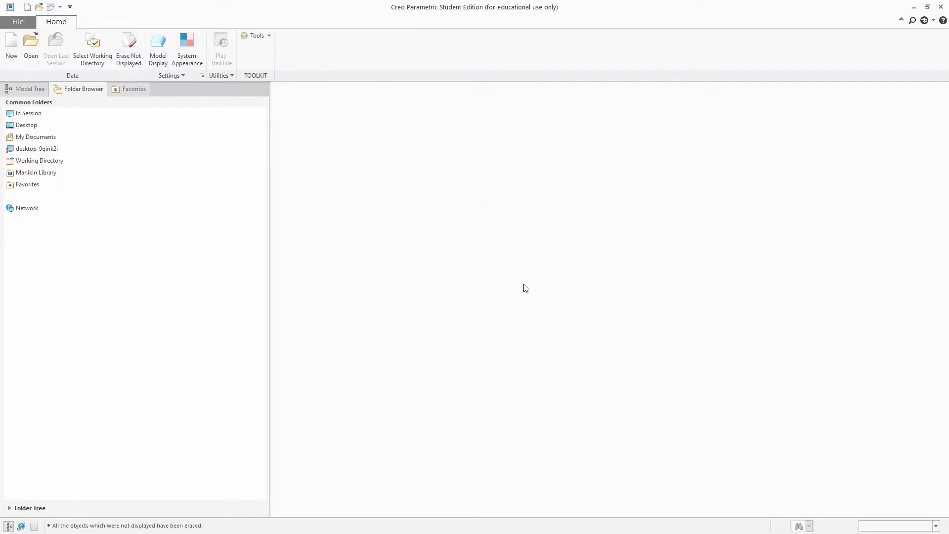
# - Create a new solid part named modelx using the default template
pyautogui.click(17, 22)
pyautogui.click(48, 37)
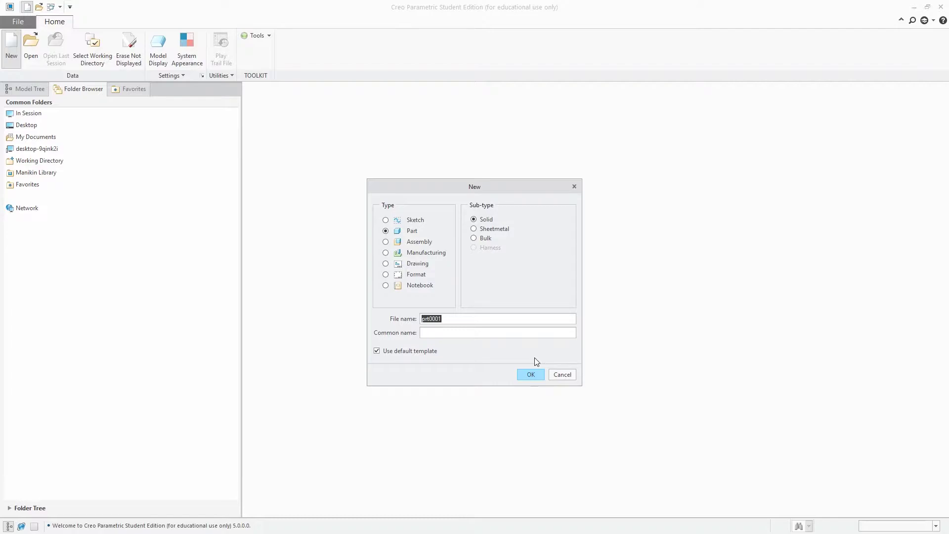
pyautogui.write('f')
pyautogui.press('BackSpace')
pyautogui.write('modelx')
pyautogui.click(531, 374)
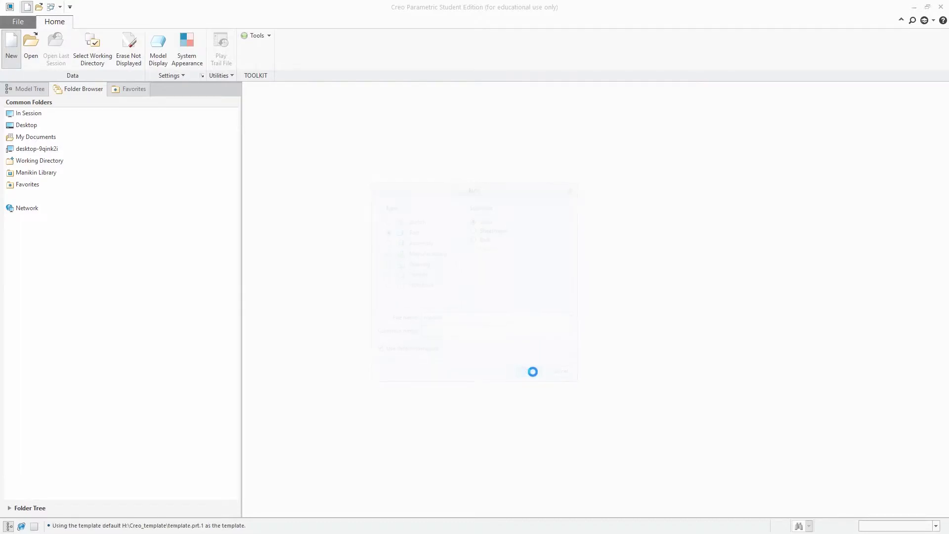